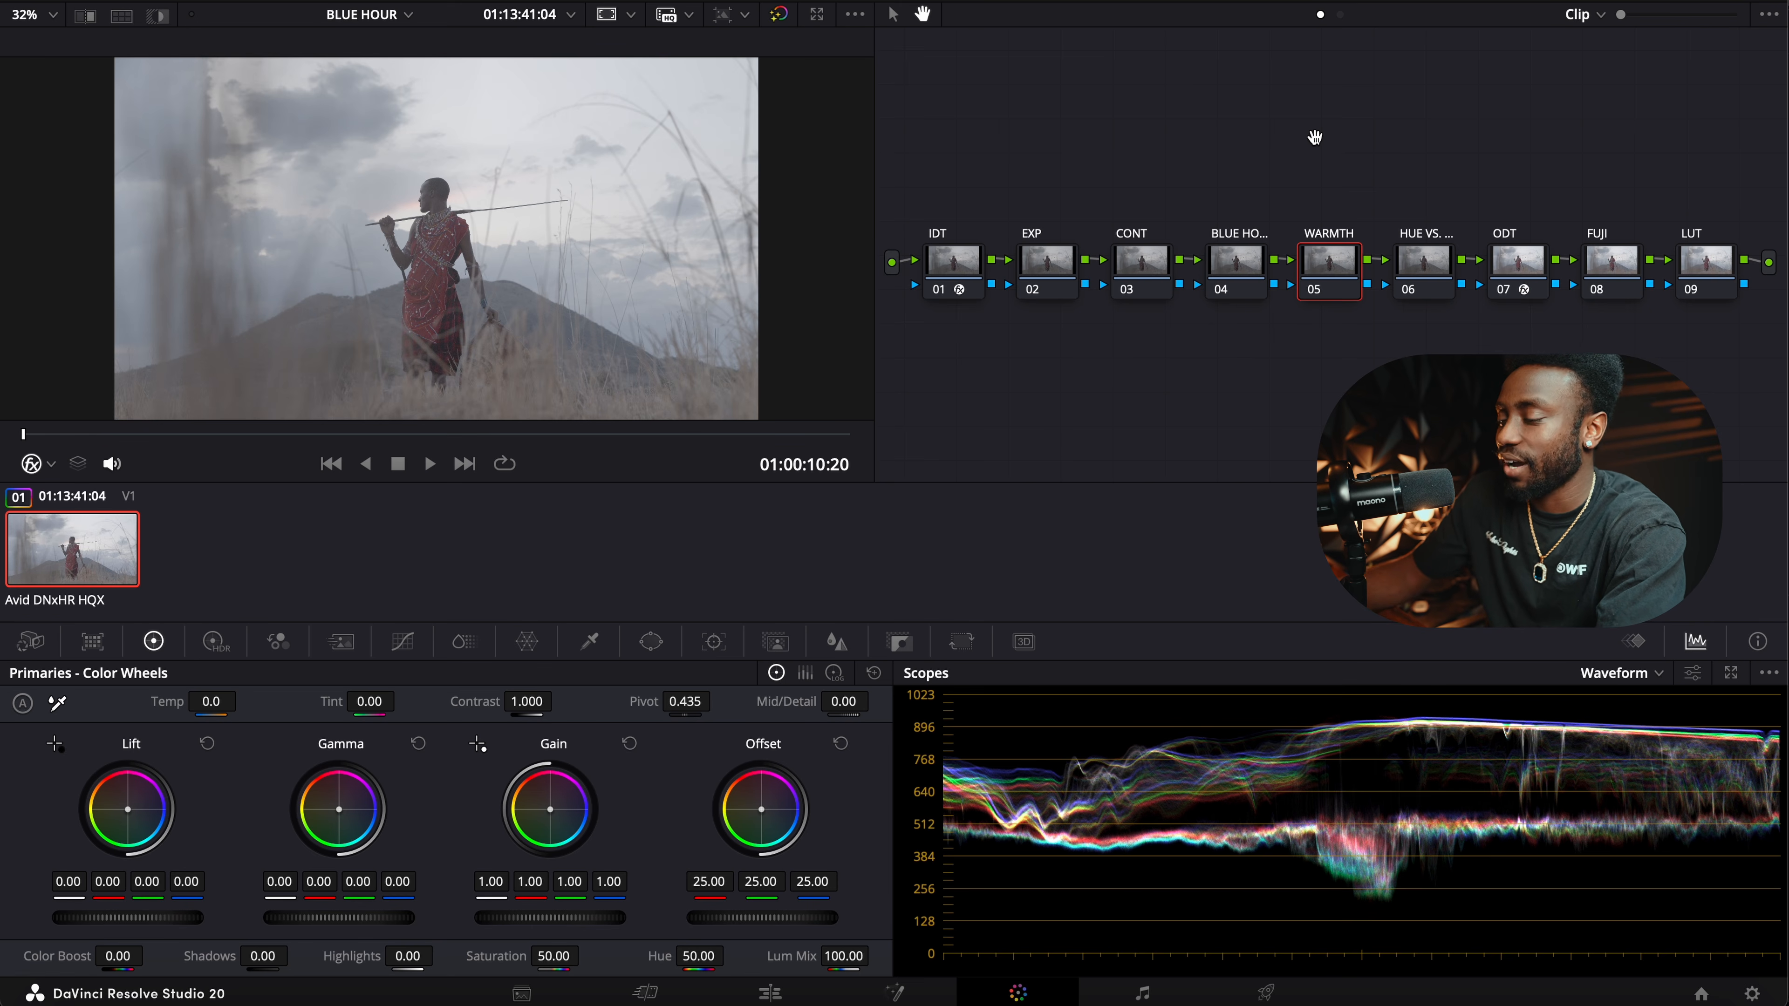
Review the Color Space Transform settings on the IDT node and the ODT node.
left_click(960, 253)
left_click(1613, 1)
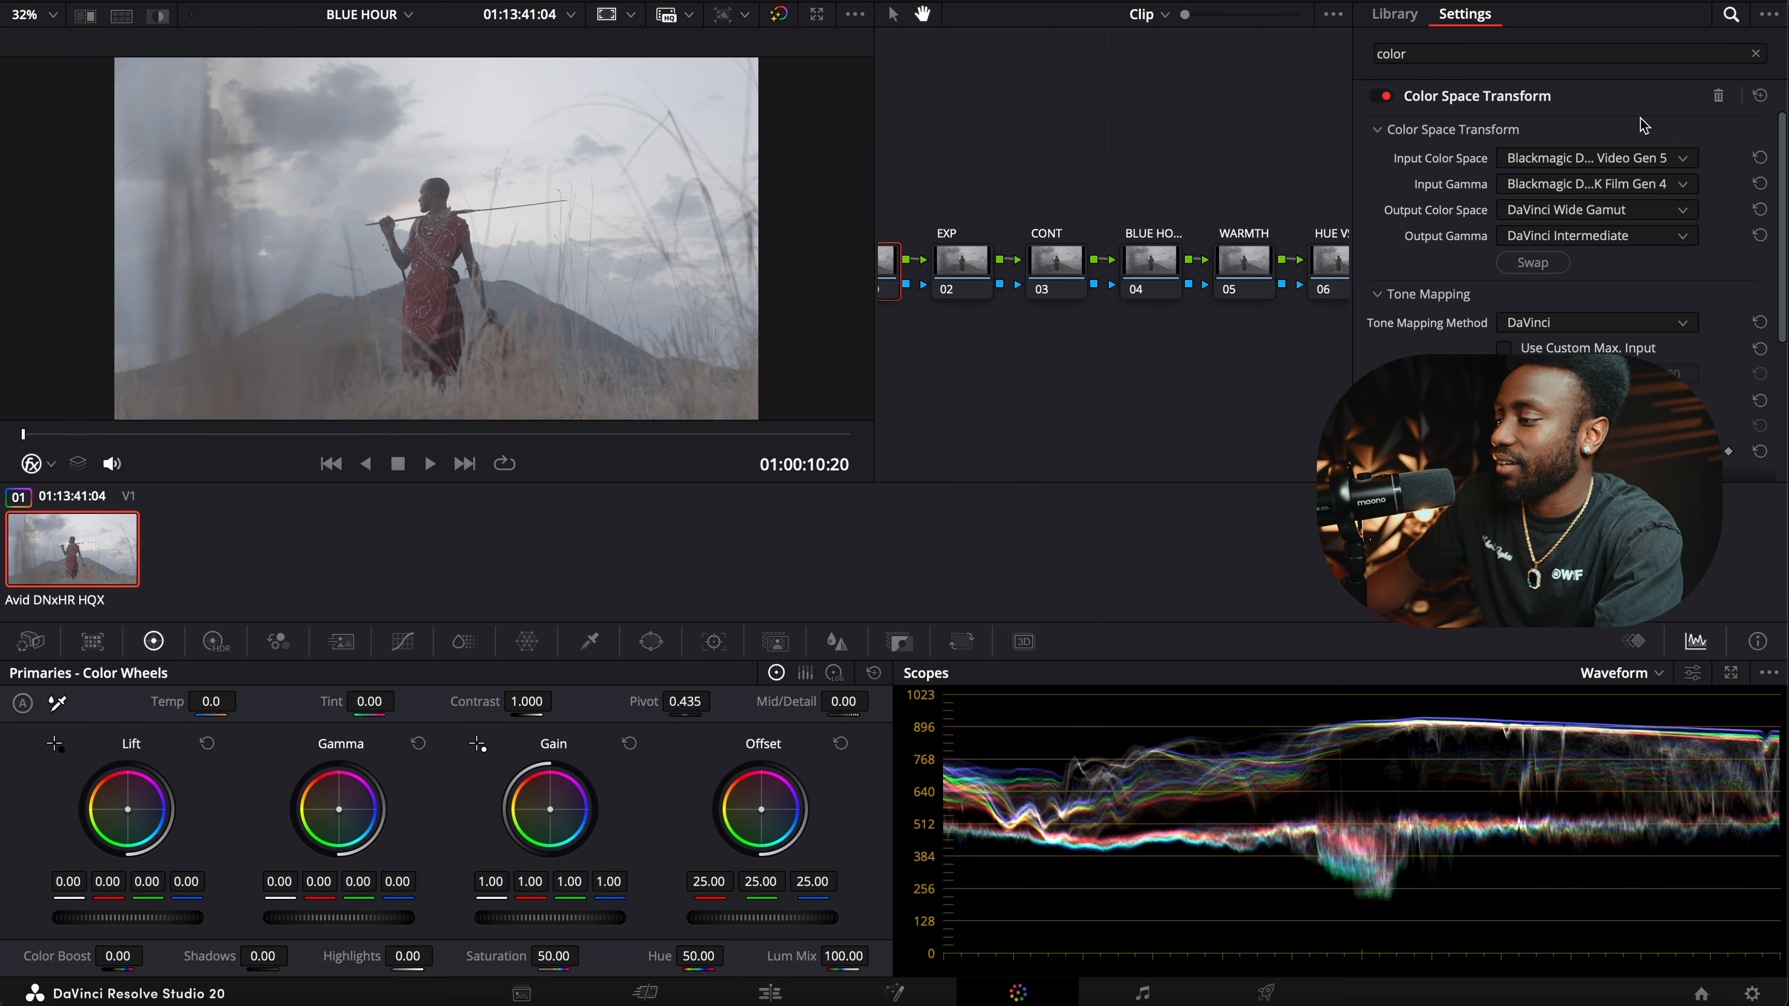
left_click(1628, 1)
left_click(1526, 276)
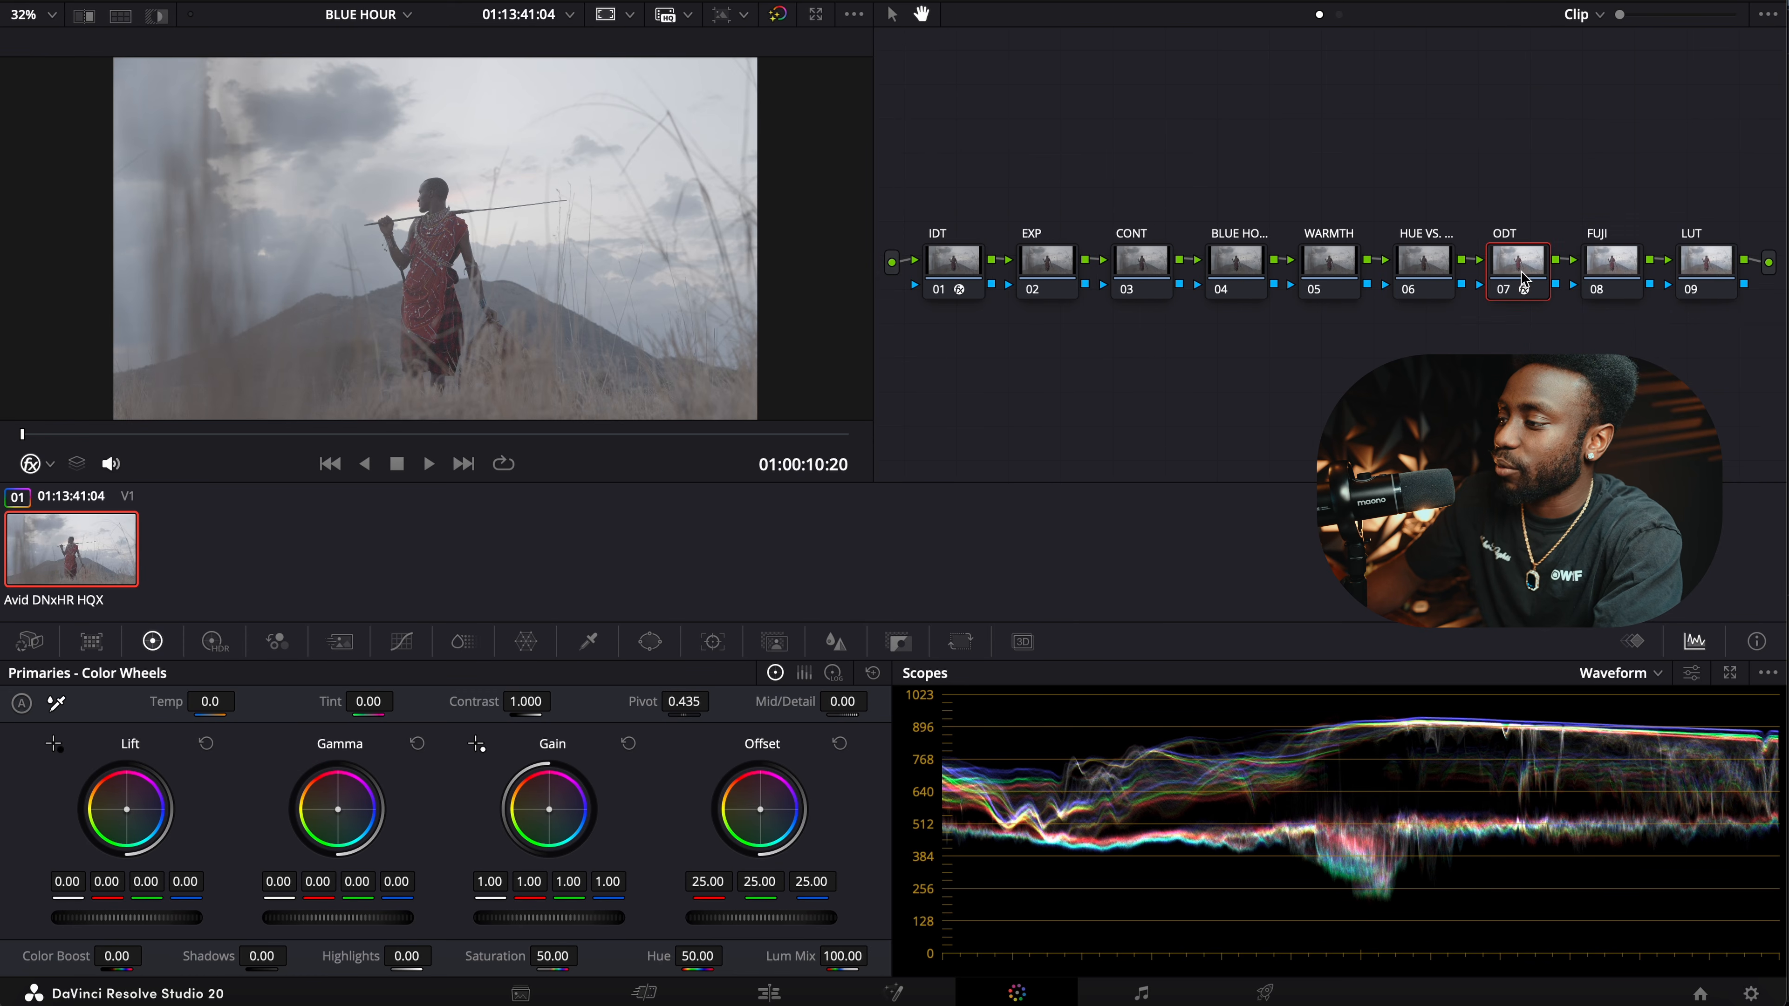
left_click(1627, 1)
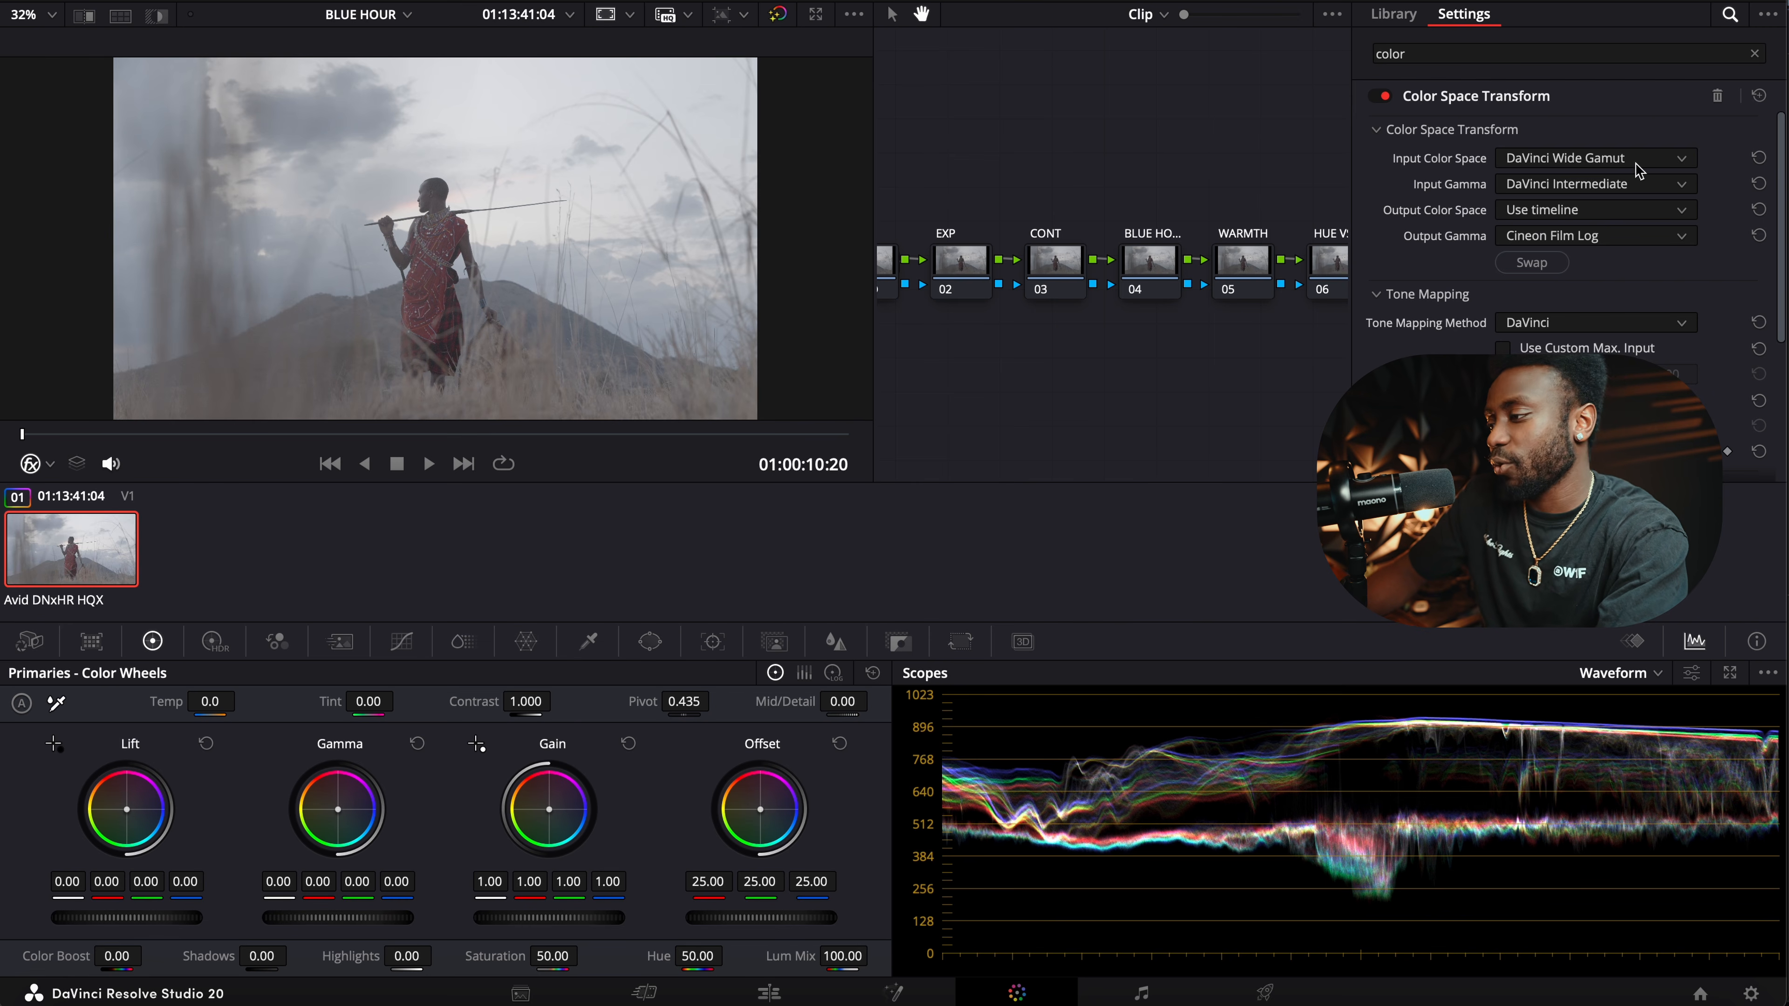
left_click(1698, 7)
Apply the Rec709 Fujifilm 3513DI D60 film look LUT to the FUJI node.
left_click(1612, 261)
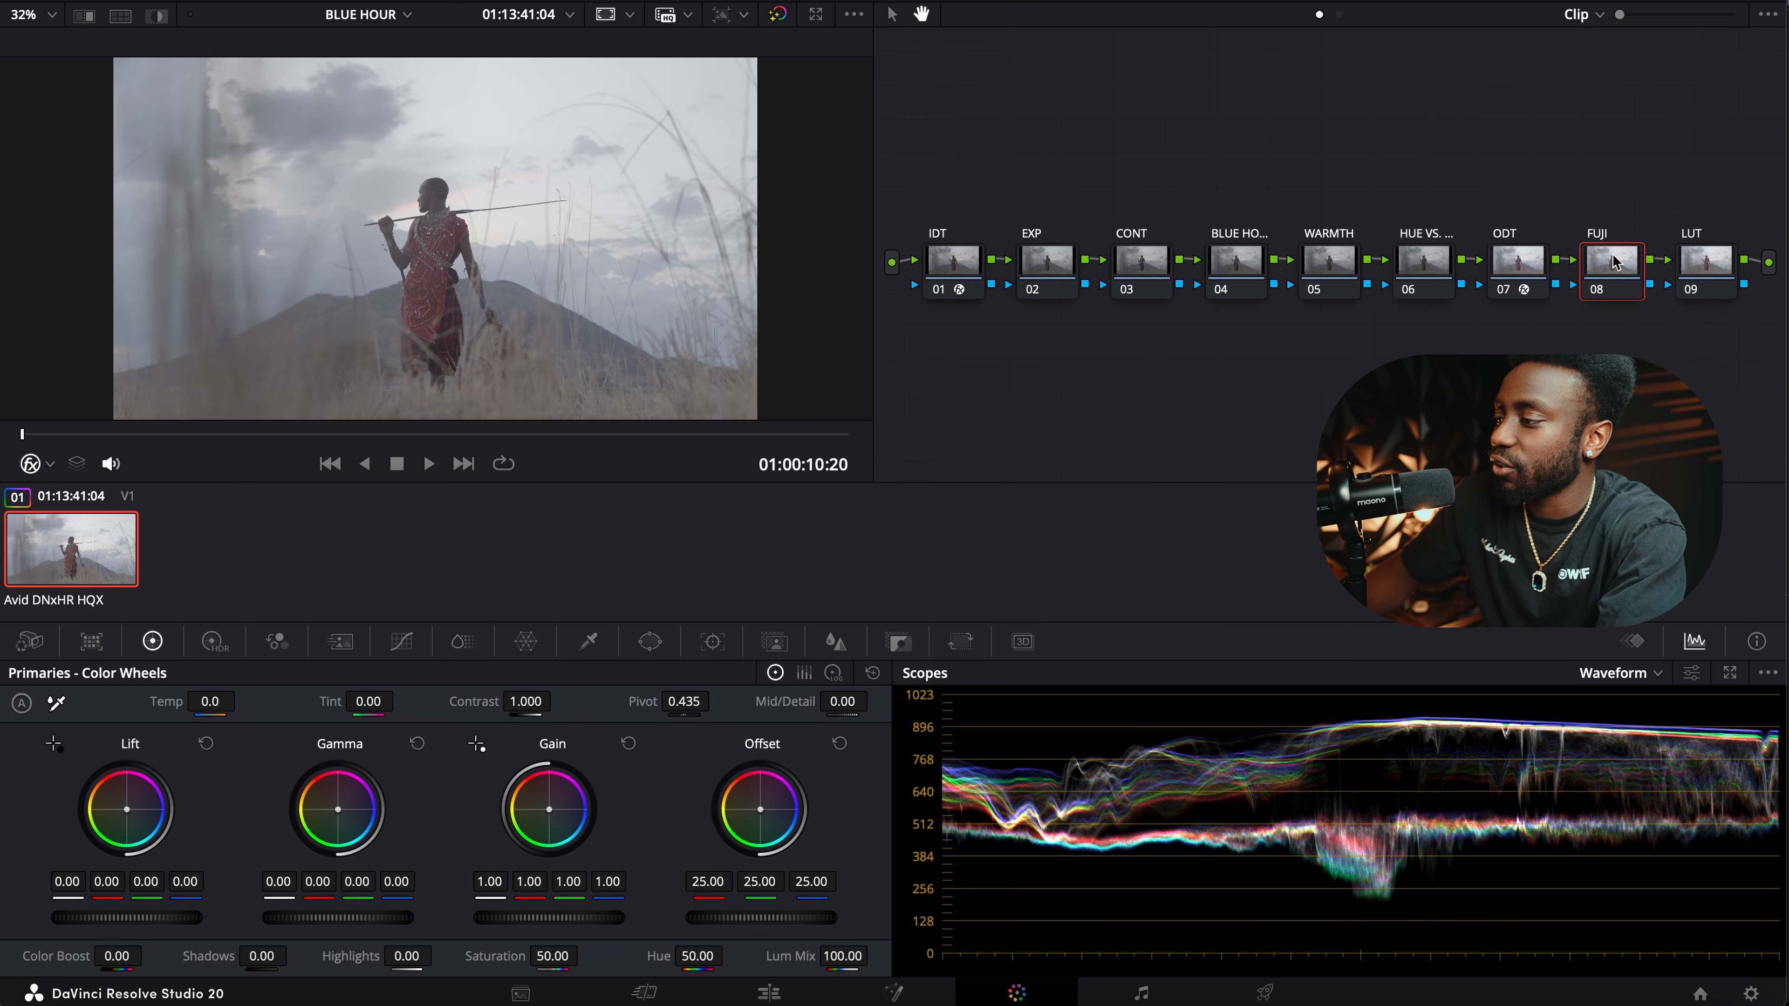
right_click(1612, 261)
mouse_move(1648, 506)
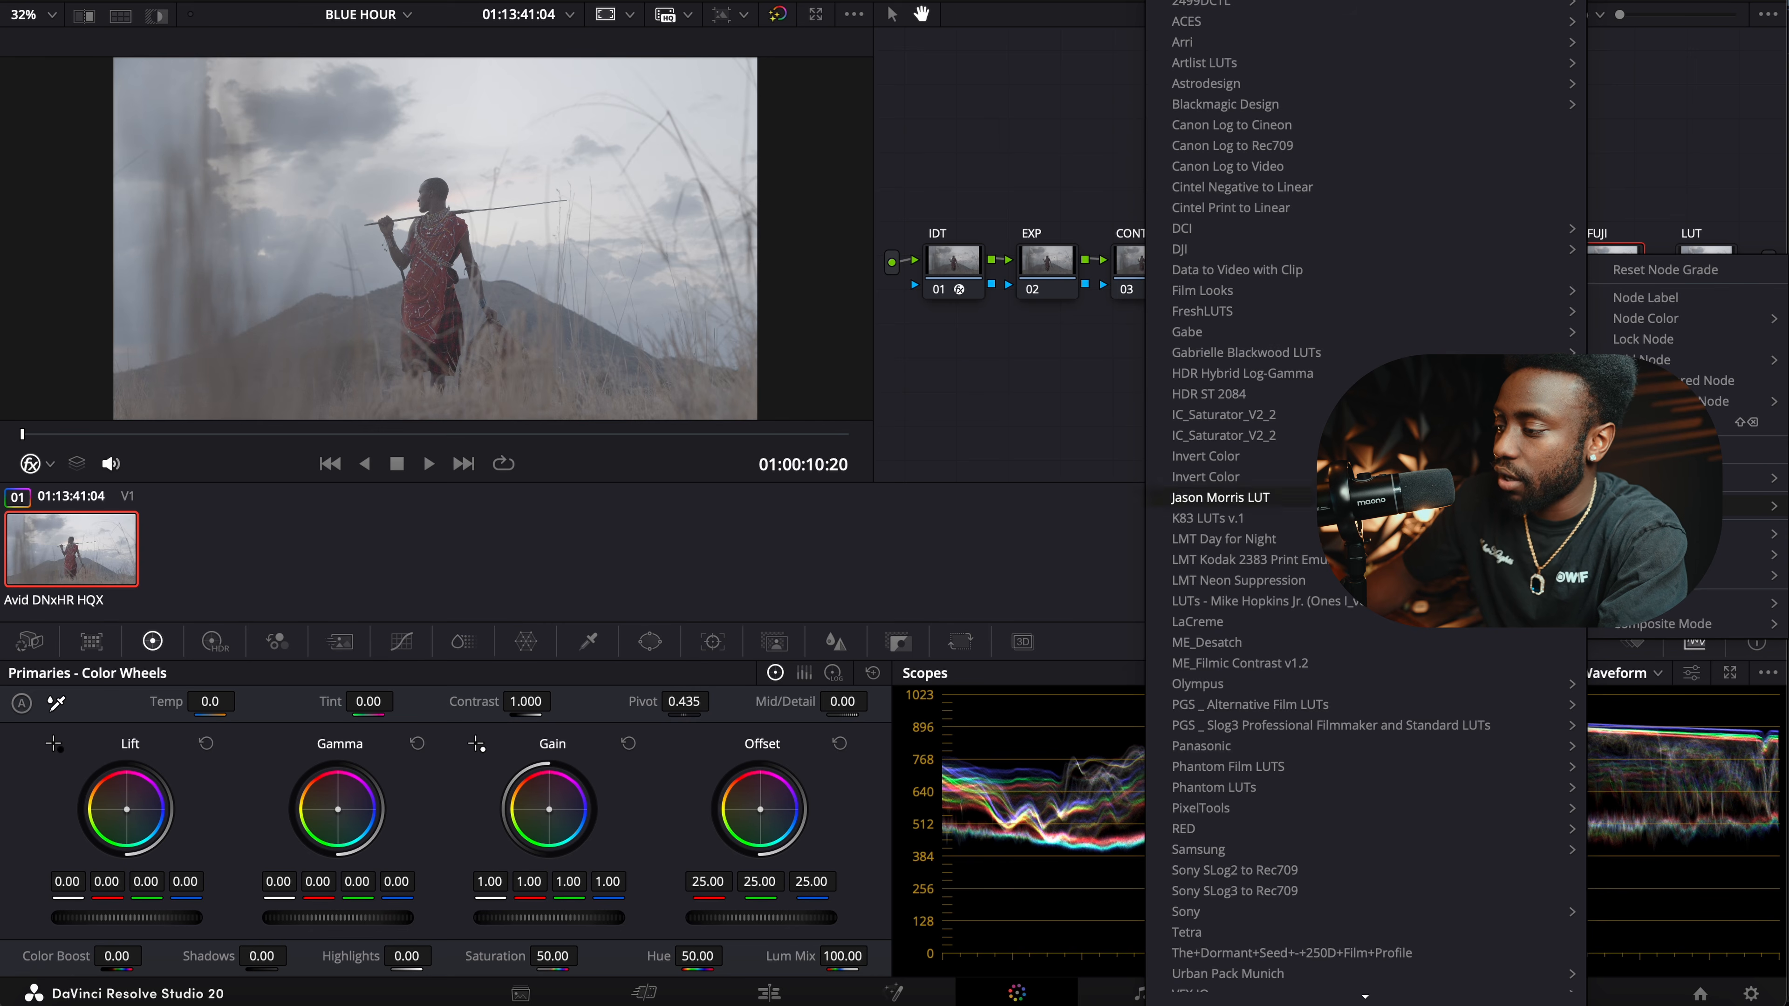
mouse_move(1338, 299)
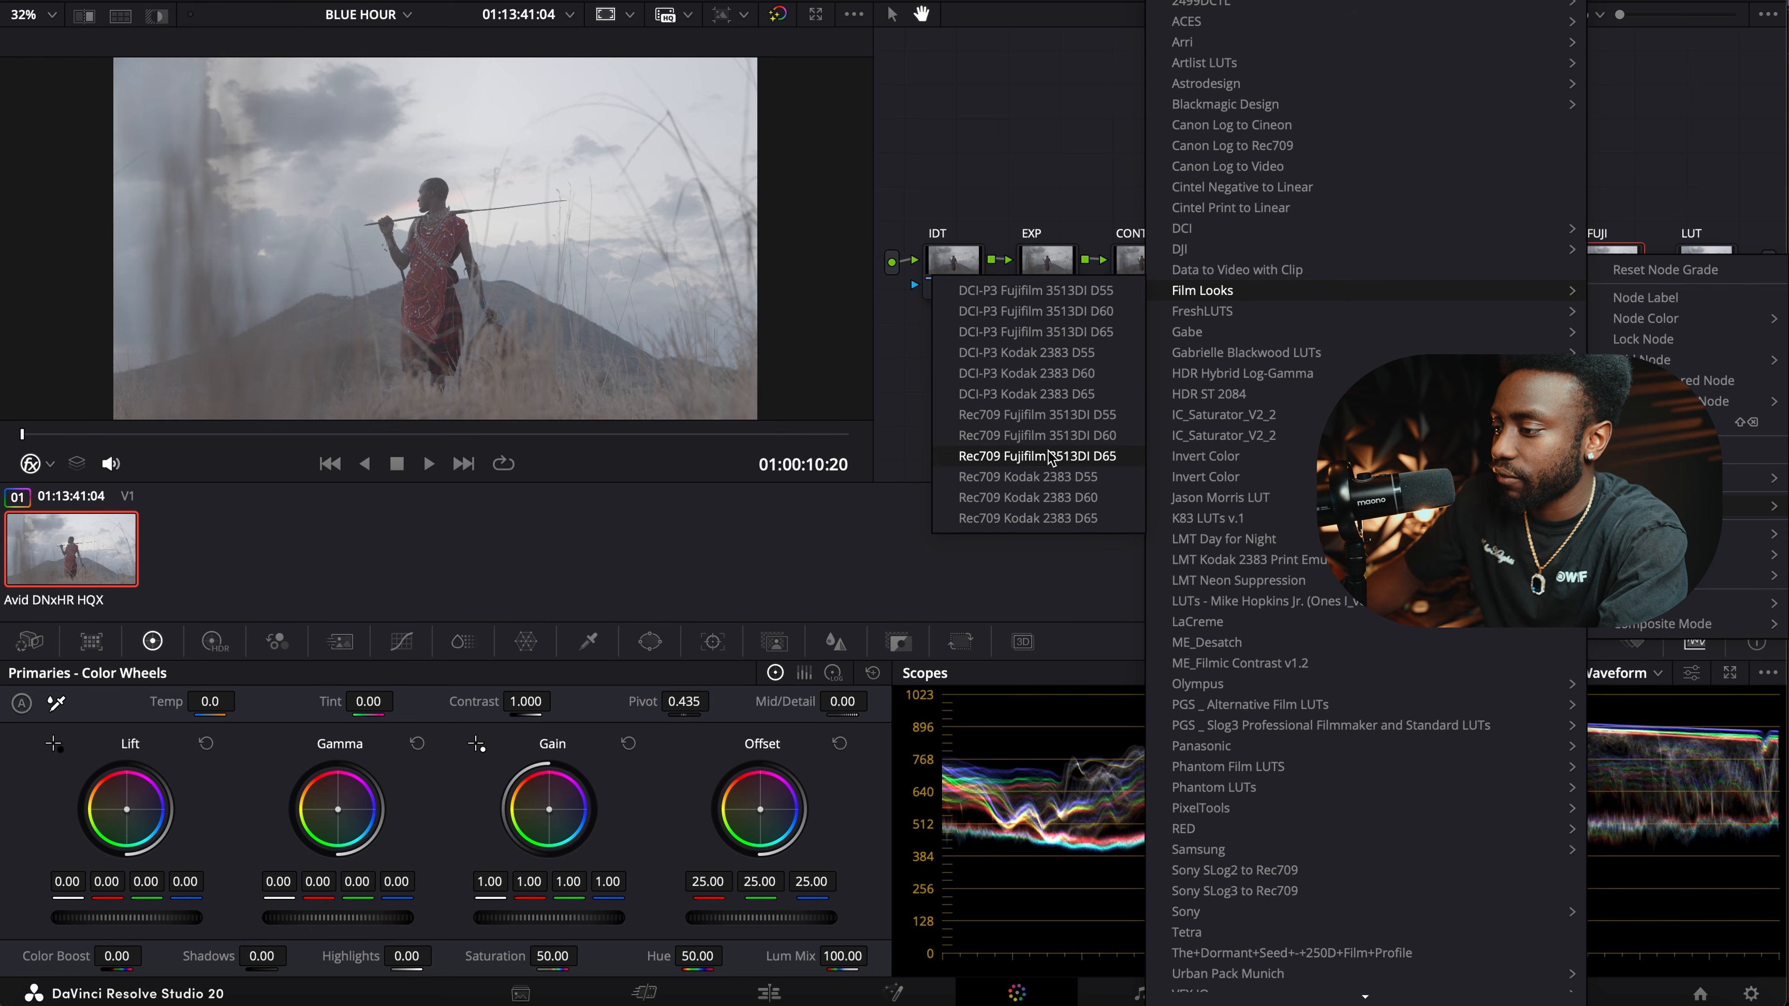
left_click(1100, 436)
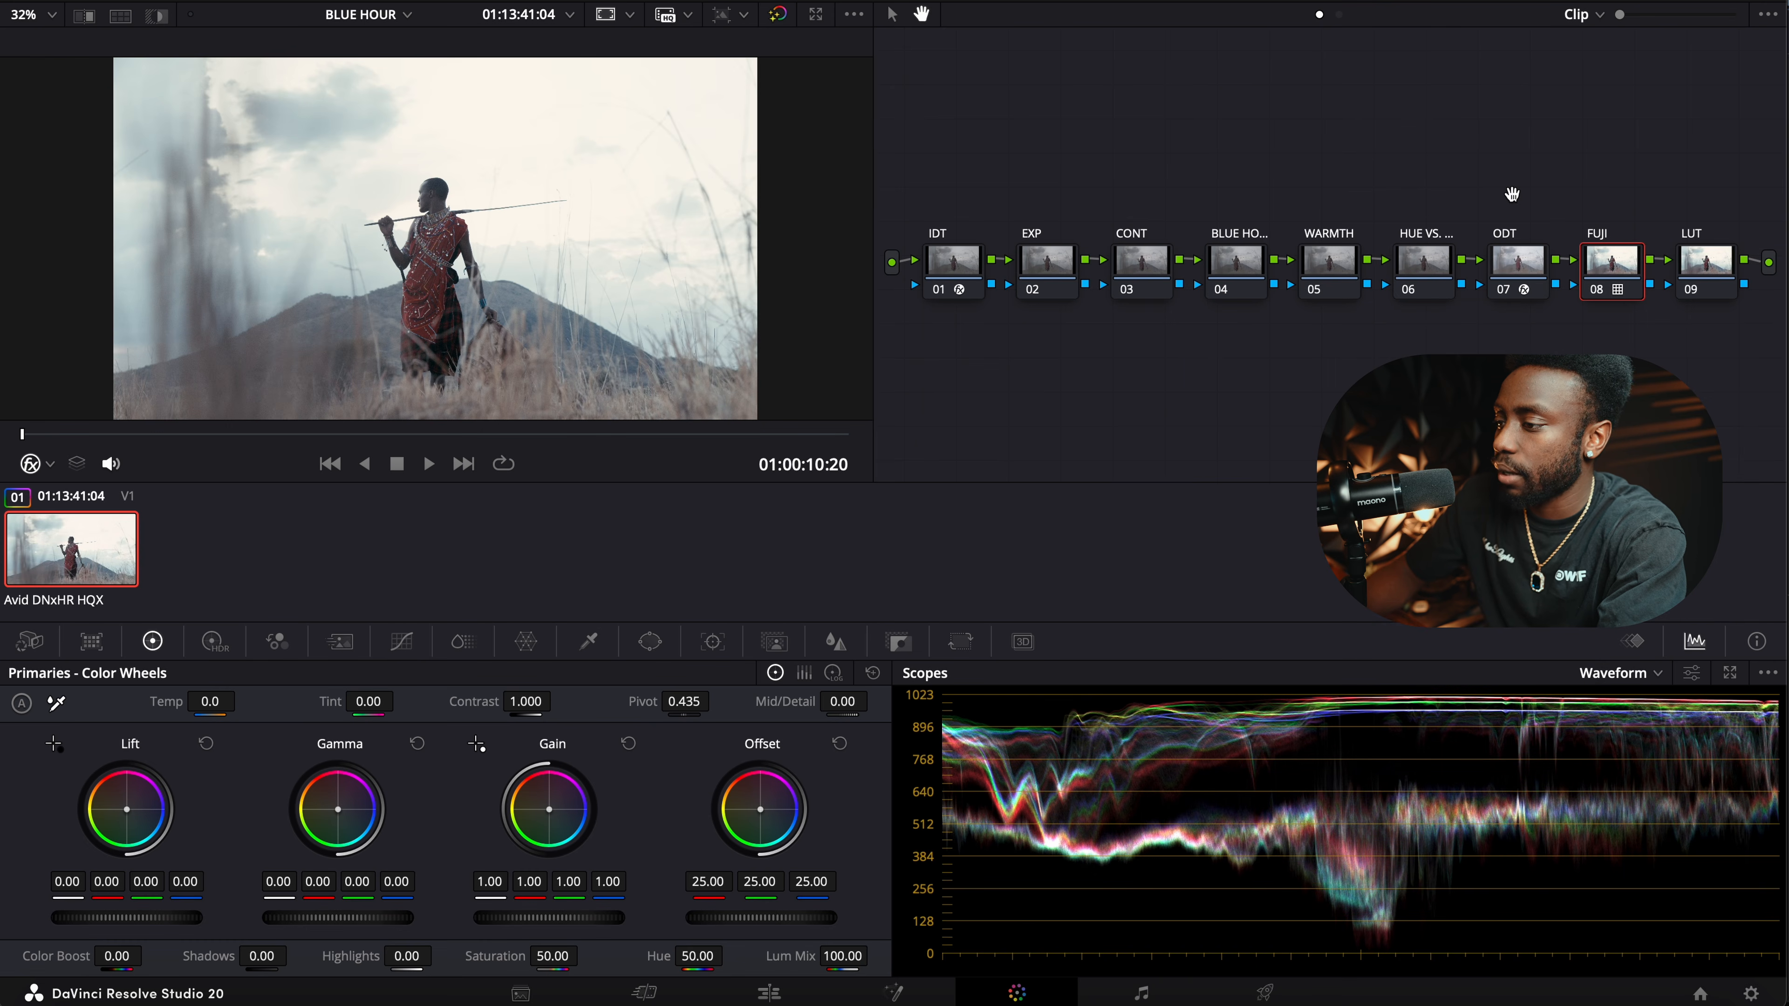
Darken the EXP node by setting gain to 0.56, lift to -0.06 and gamma to -0.01.
left_click(1055, 267)
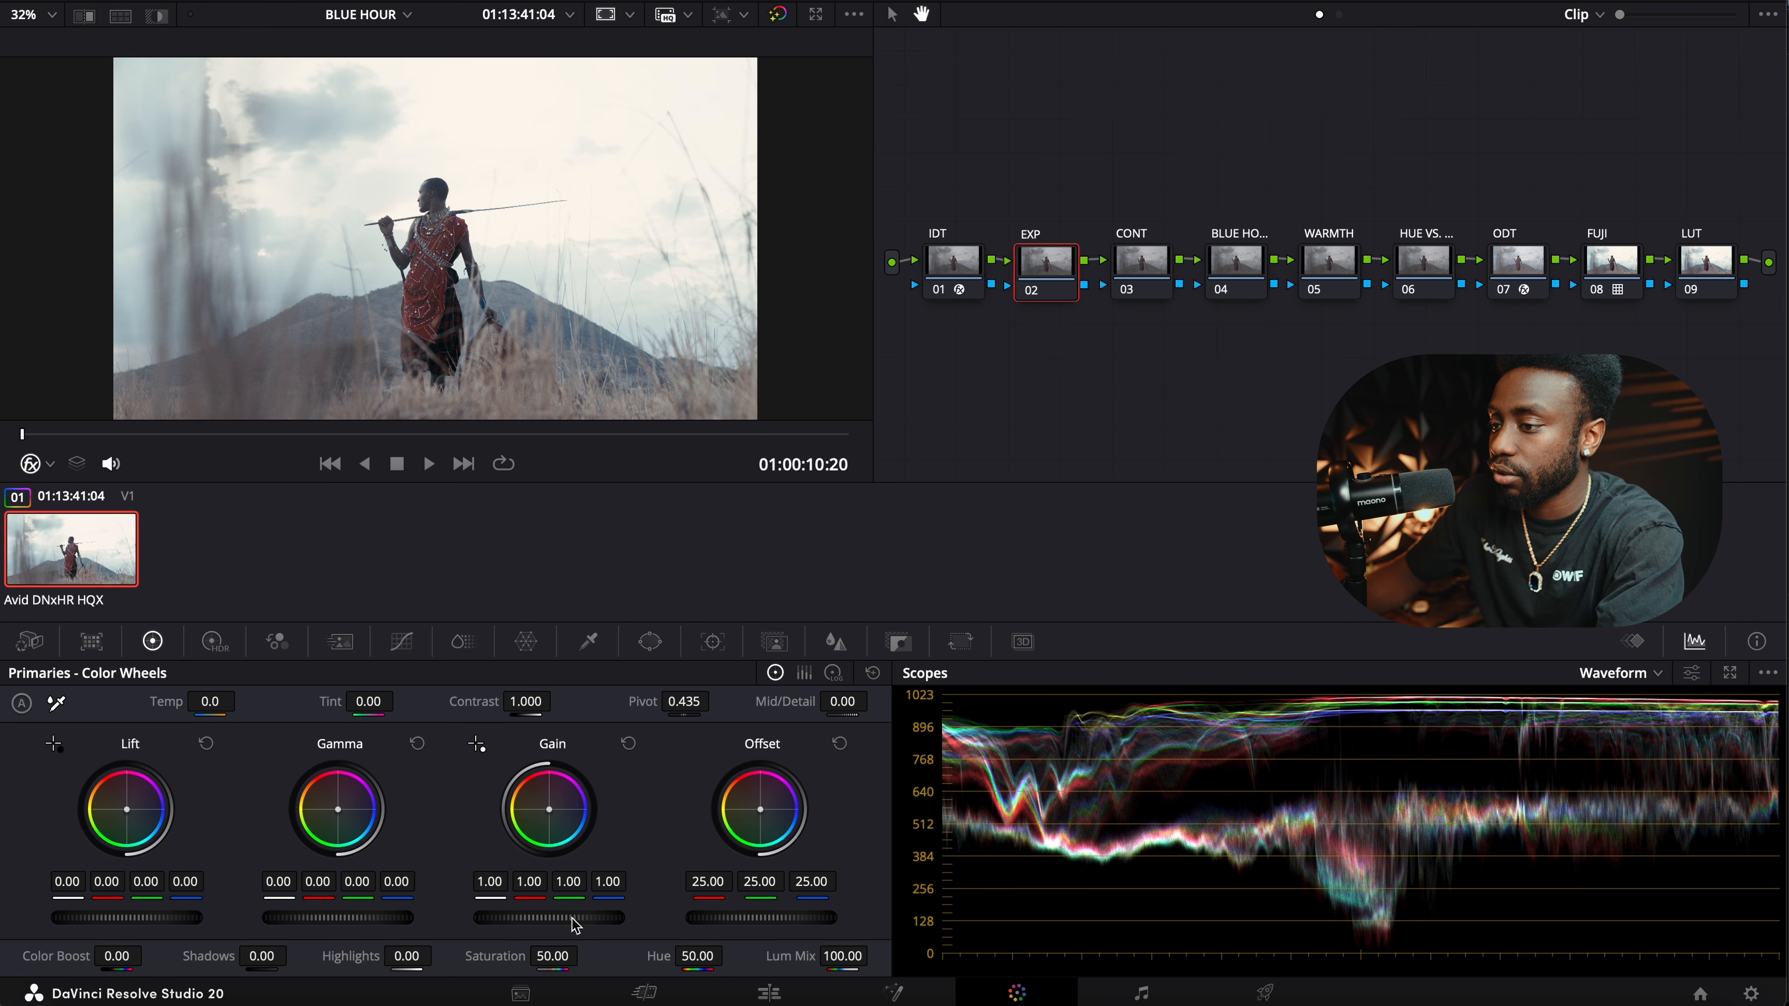
left_click_drag(574, 924, 522, 924)
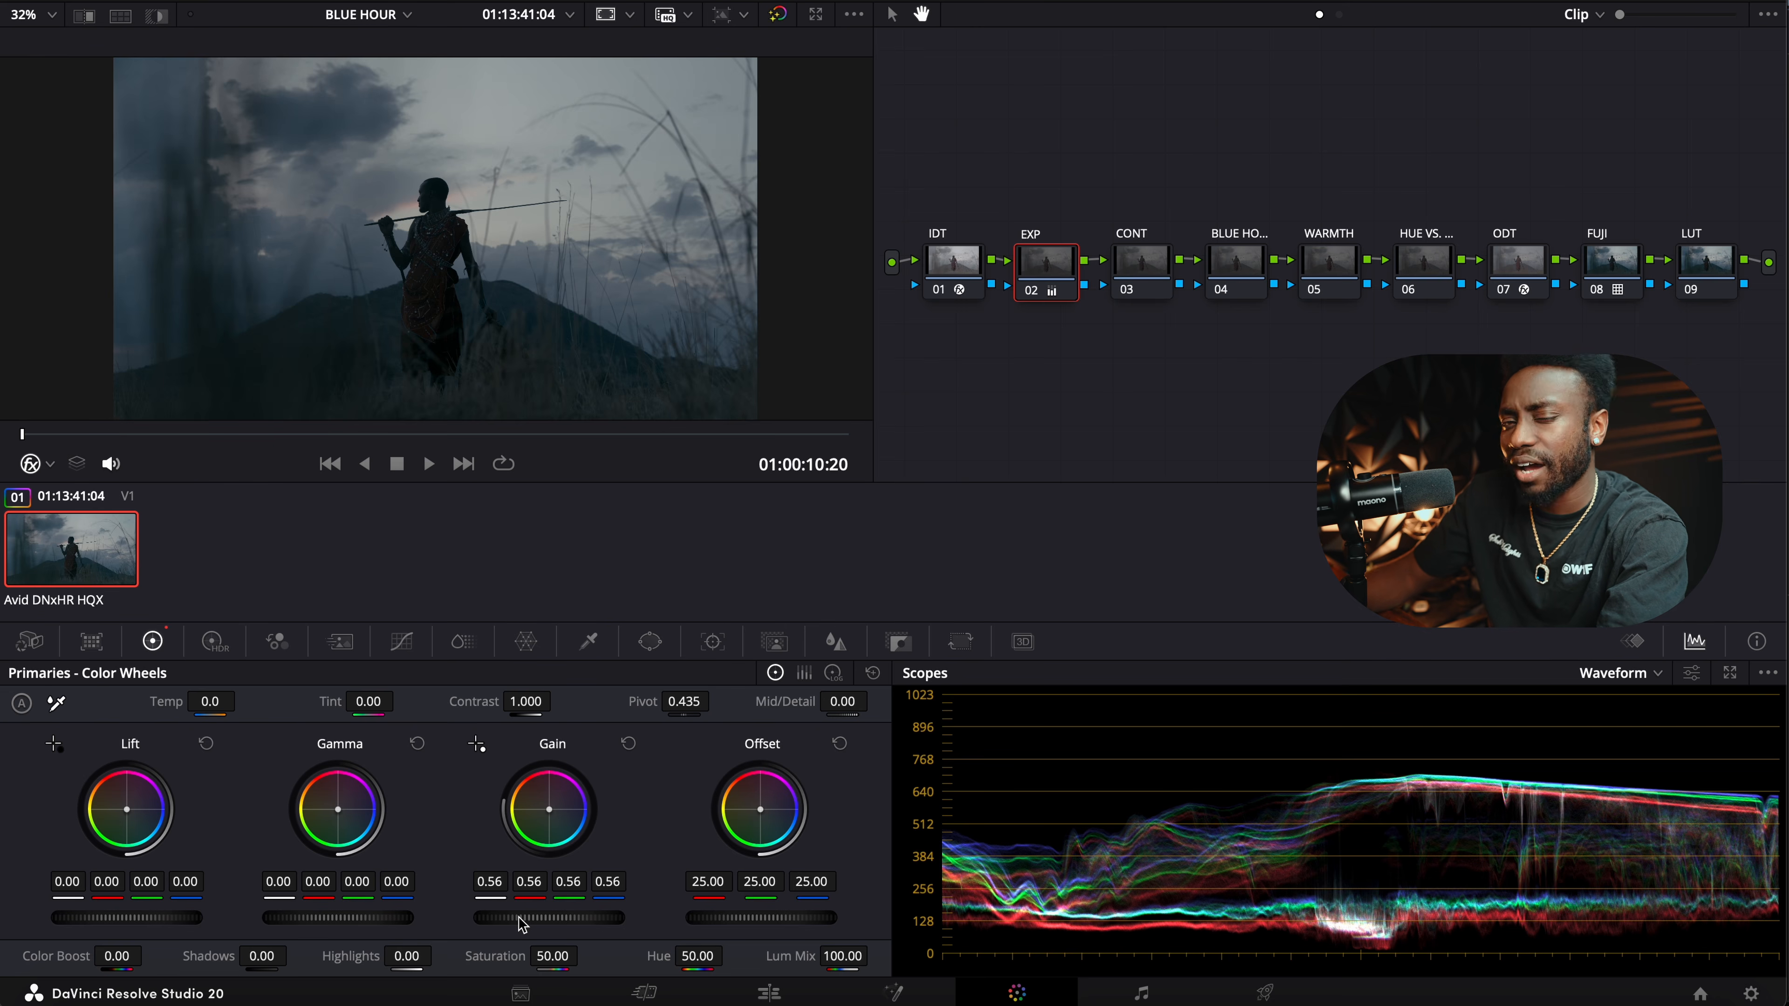
mouse_move(505, 916)
left_mouse_down()
mouse_move(476, 915)
mouse_move(505, 915)
left_mouse_up()
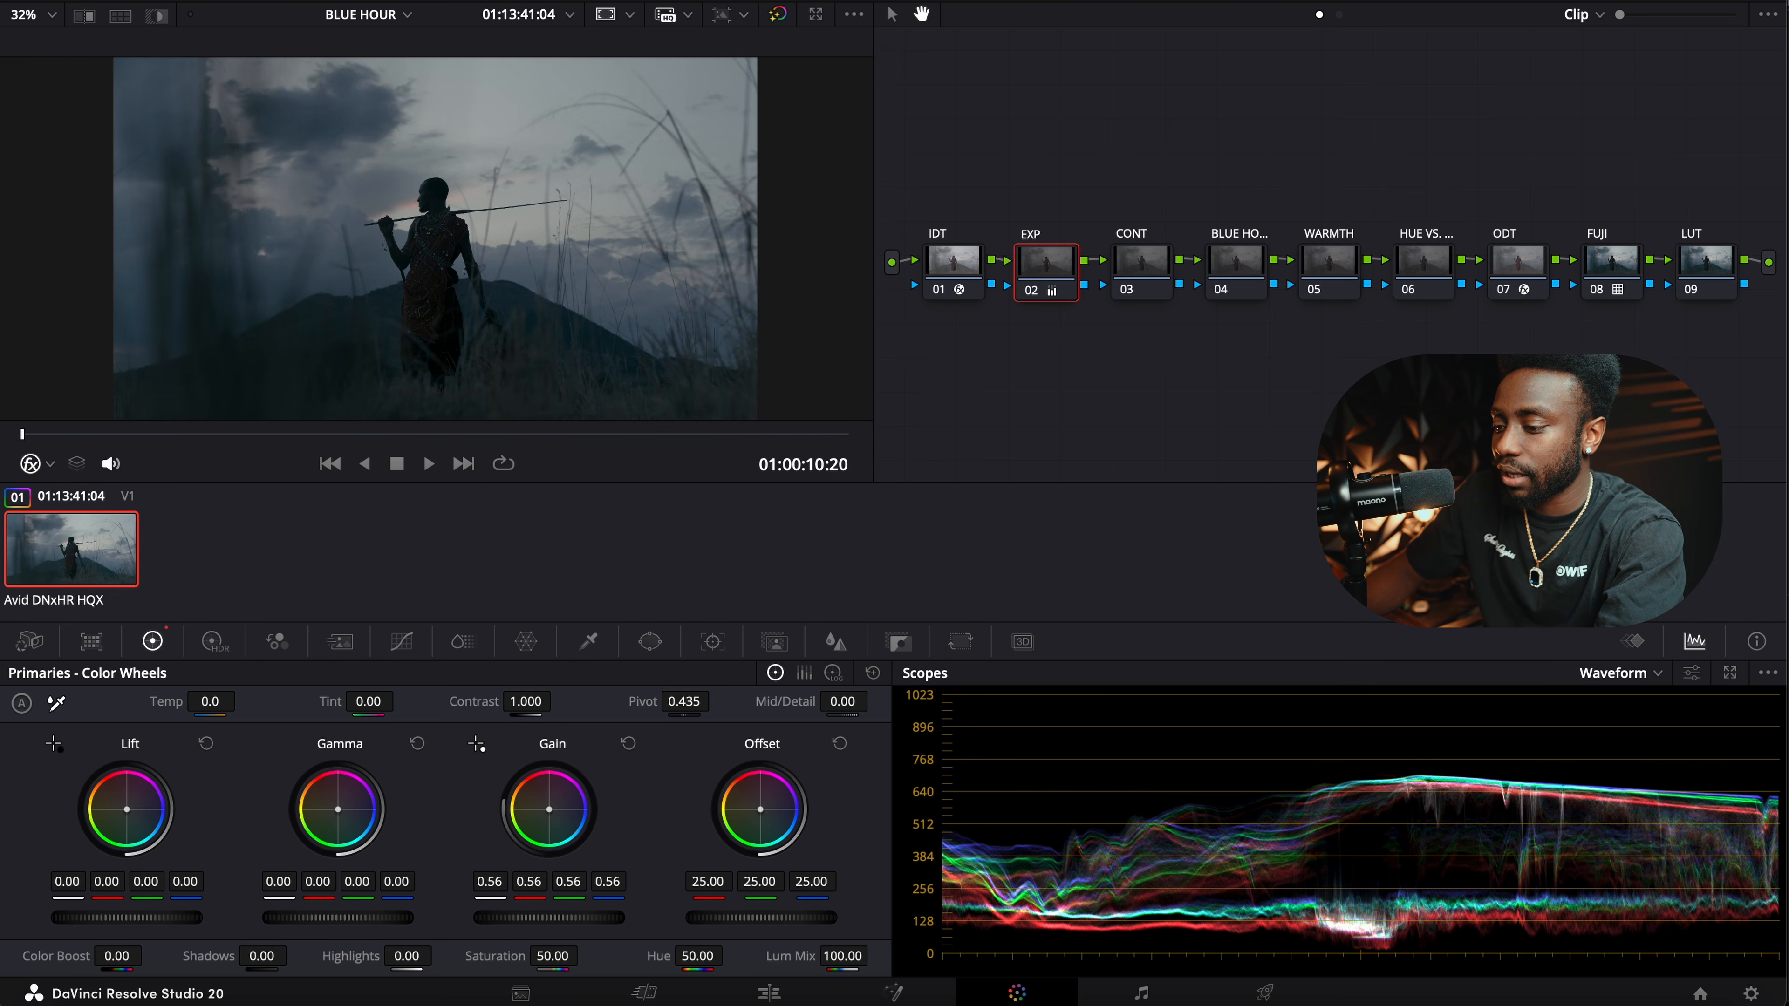
left_click_drag(144, 918, 115, 918)
left_click_drag(338, 917, 332, 917)
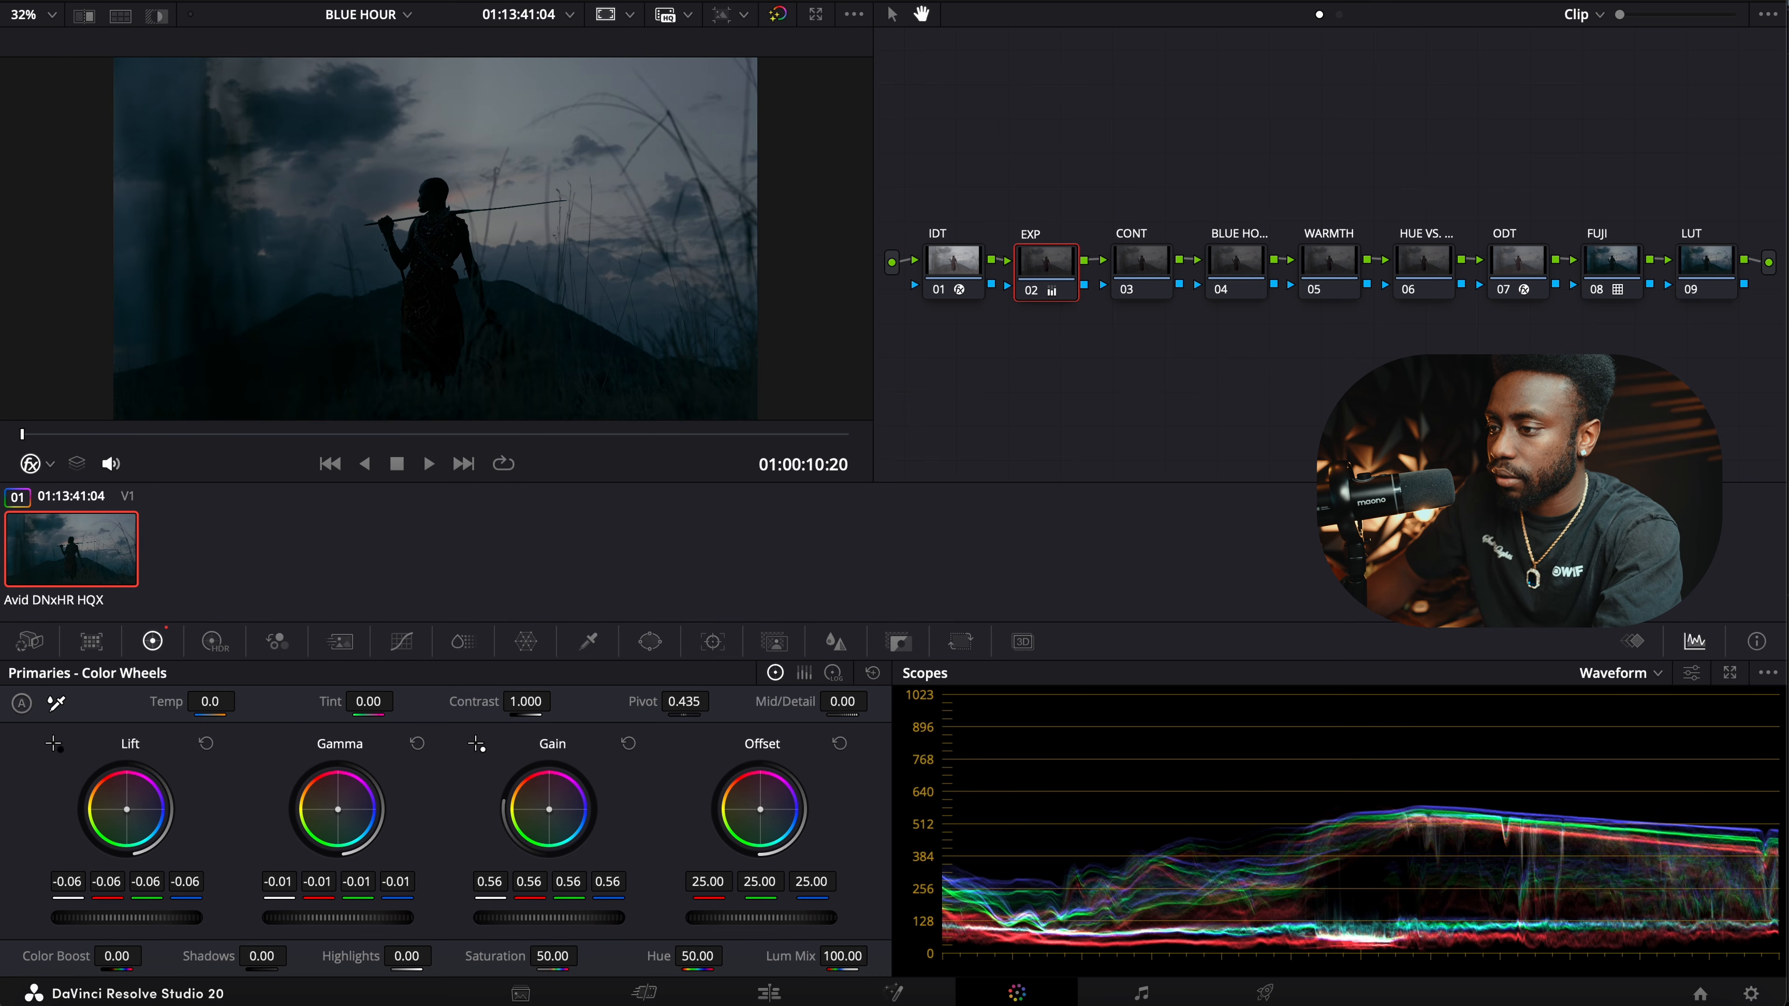
Set the CONT node's pivot to 0.336 and contrast to about 1.226, and preview the clip.
left_click(1140, 264)
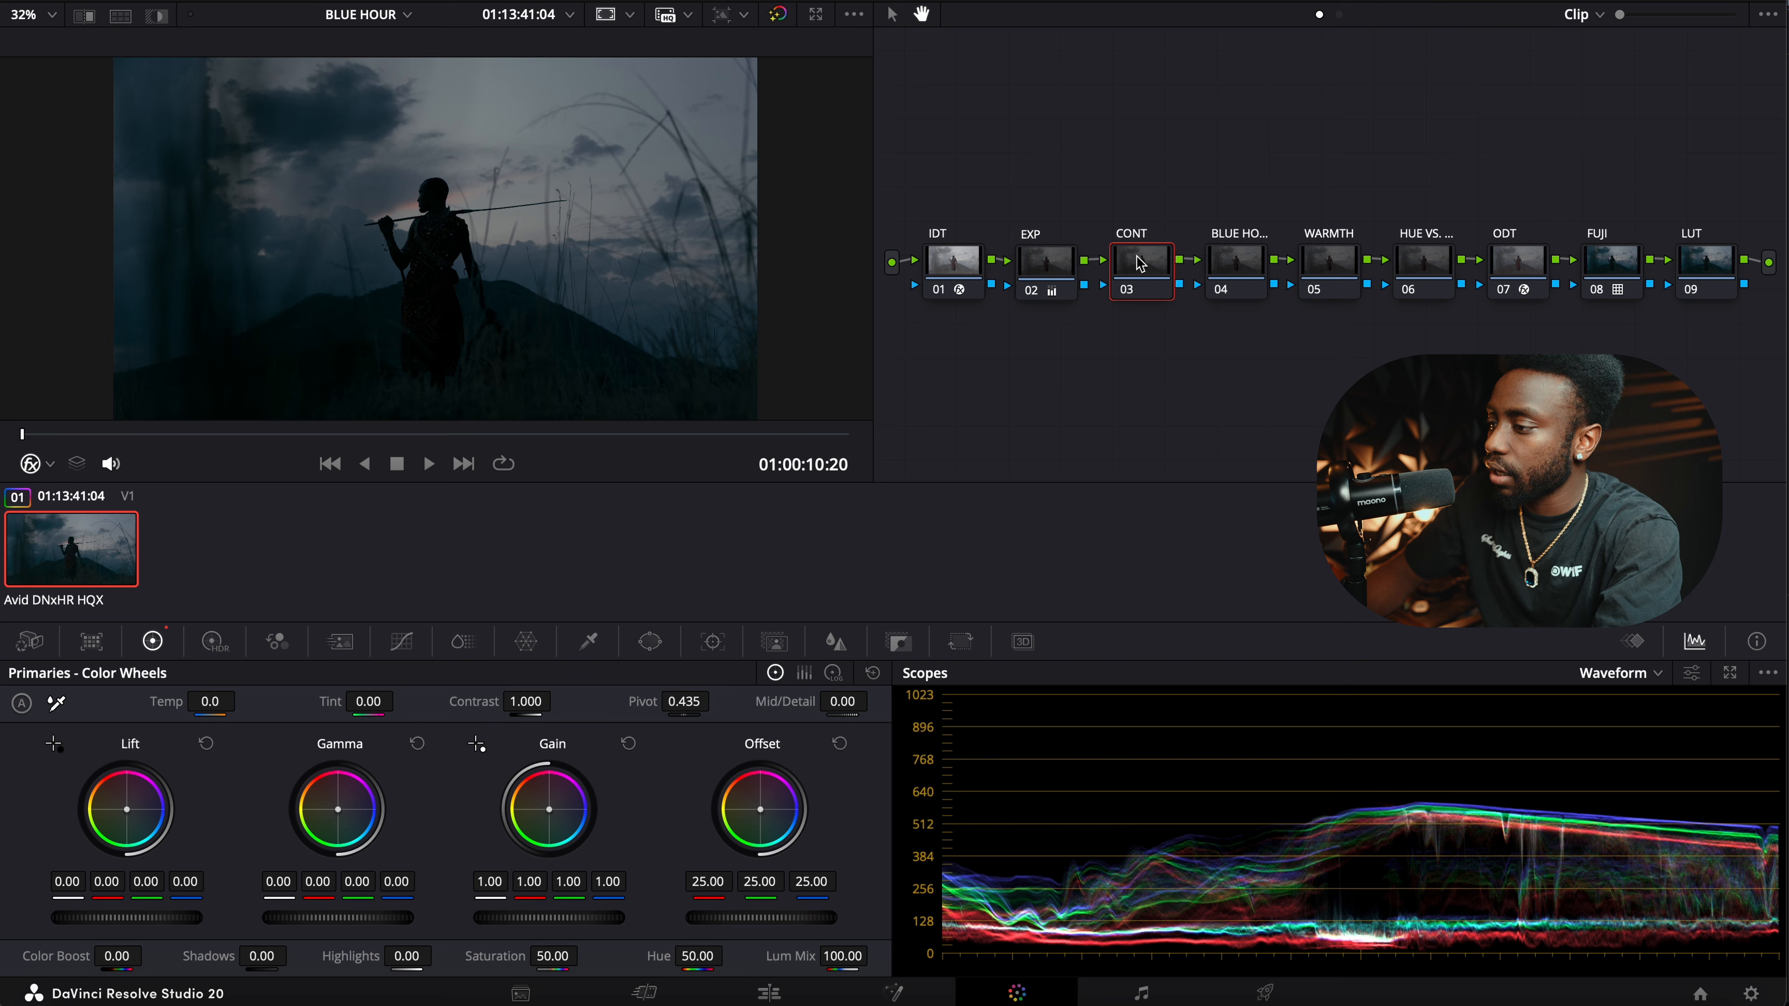
double_click(684, 701)
type("0.336")
key("Return")
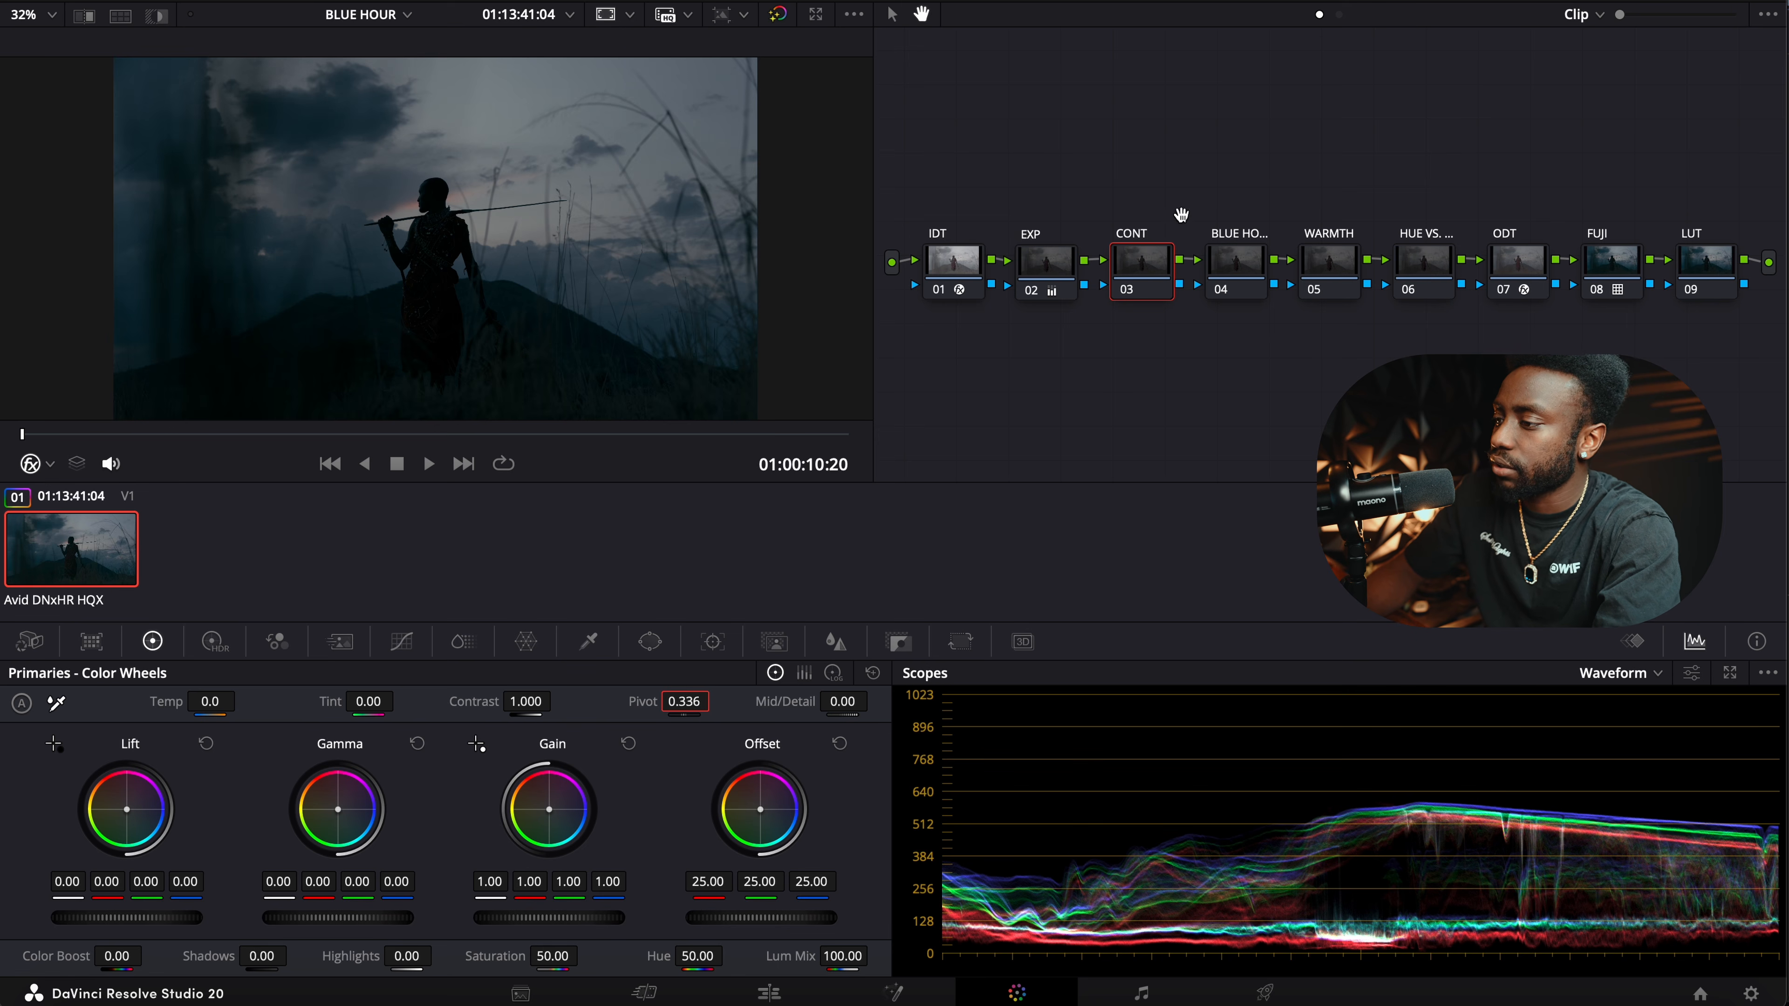
left_click(1041, 282)
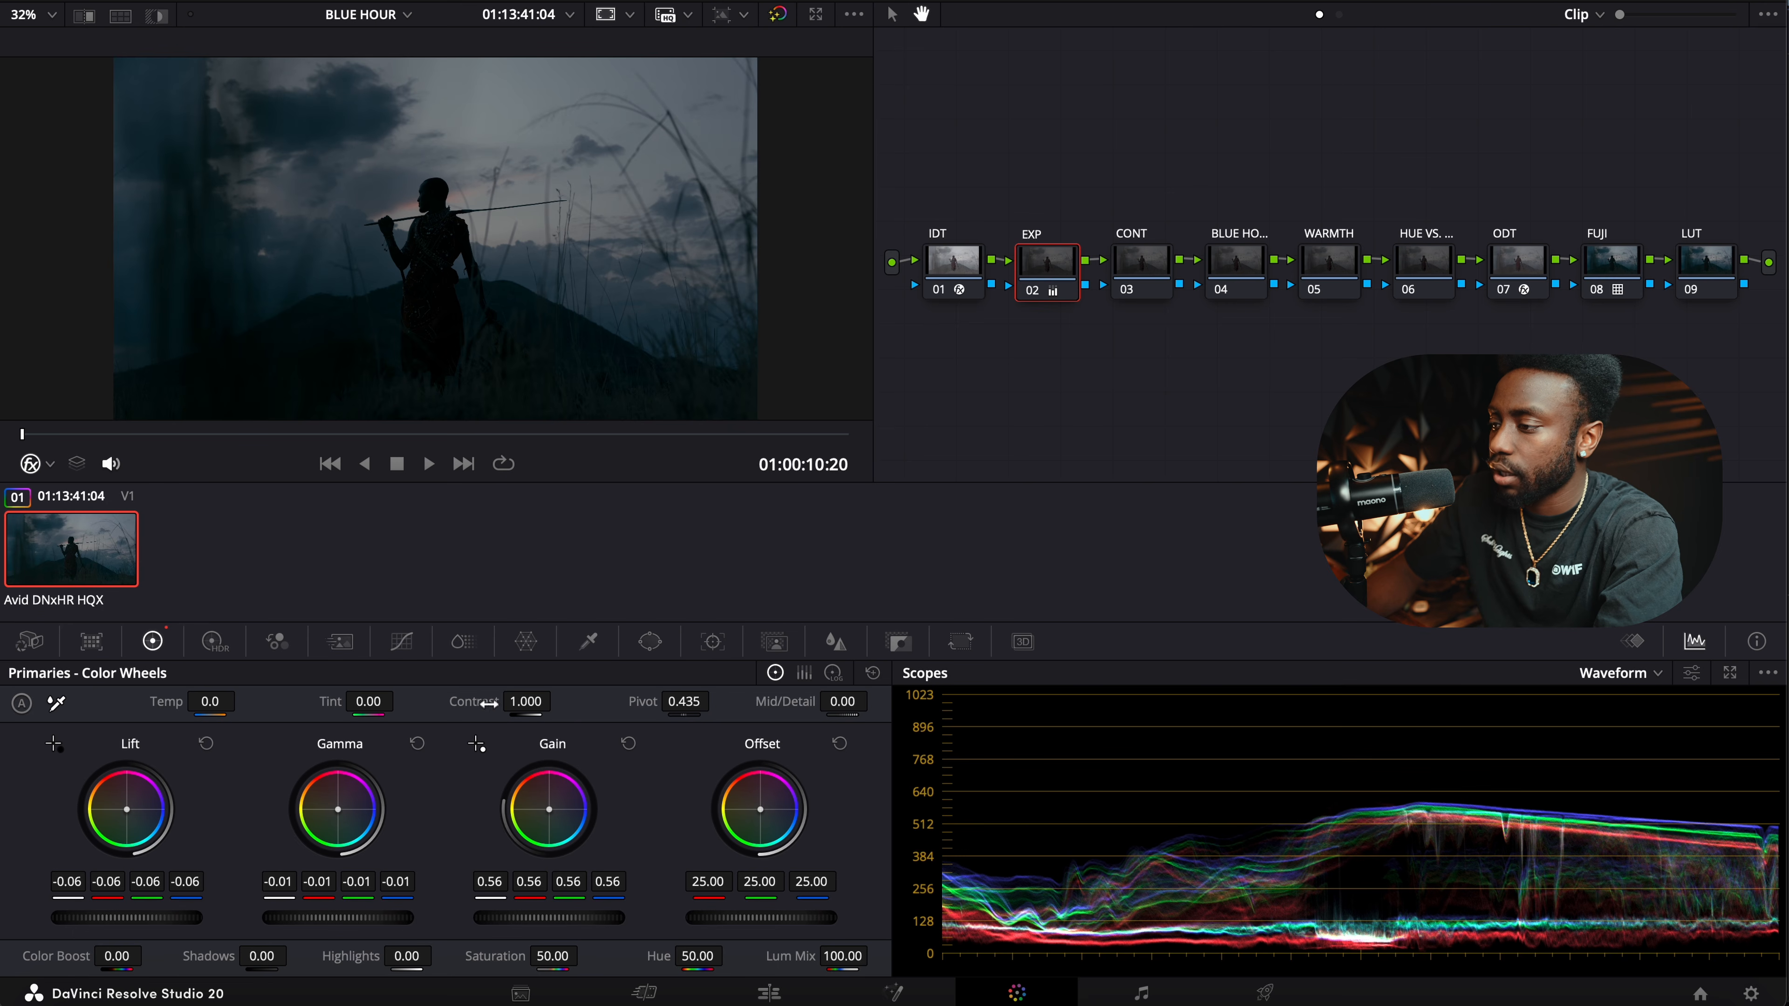
left_click(1162, 258)
left_click_drag(458, 705, 484, 706)
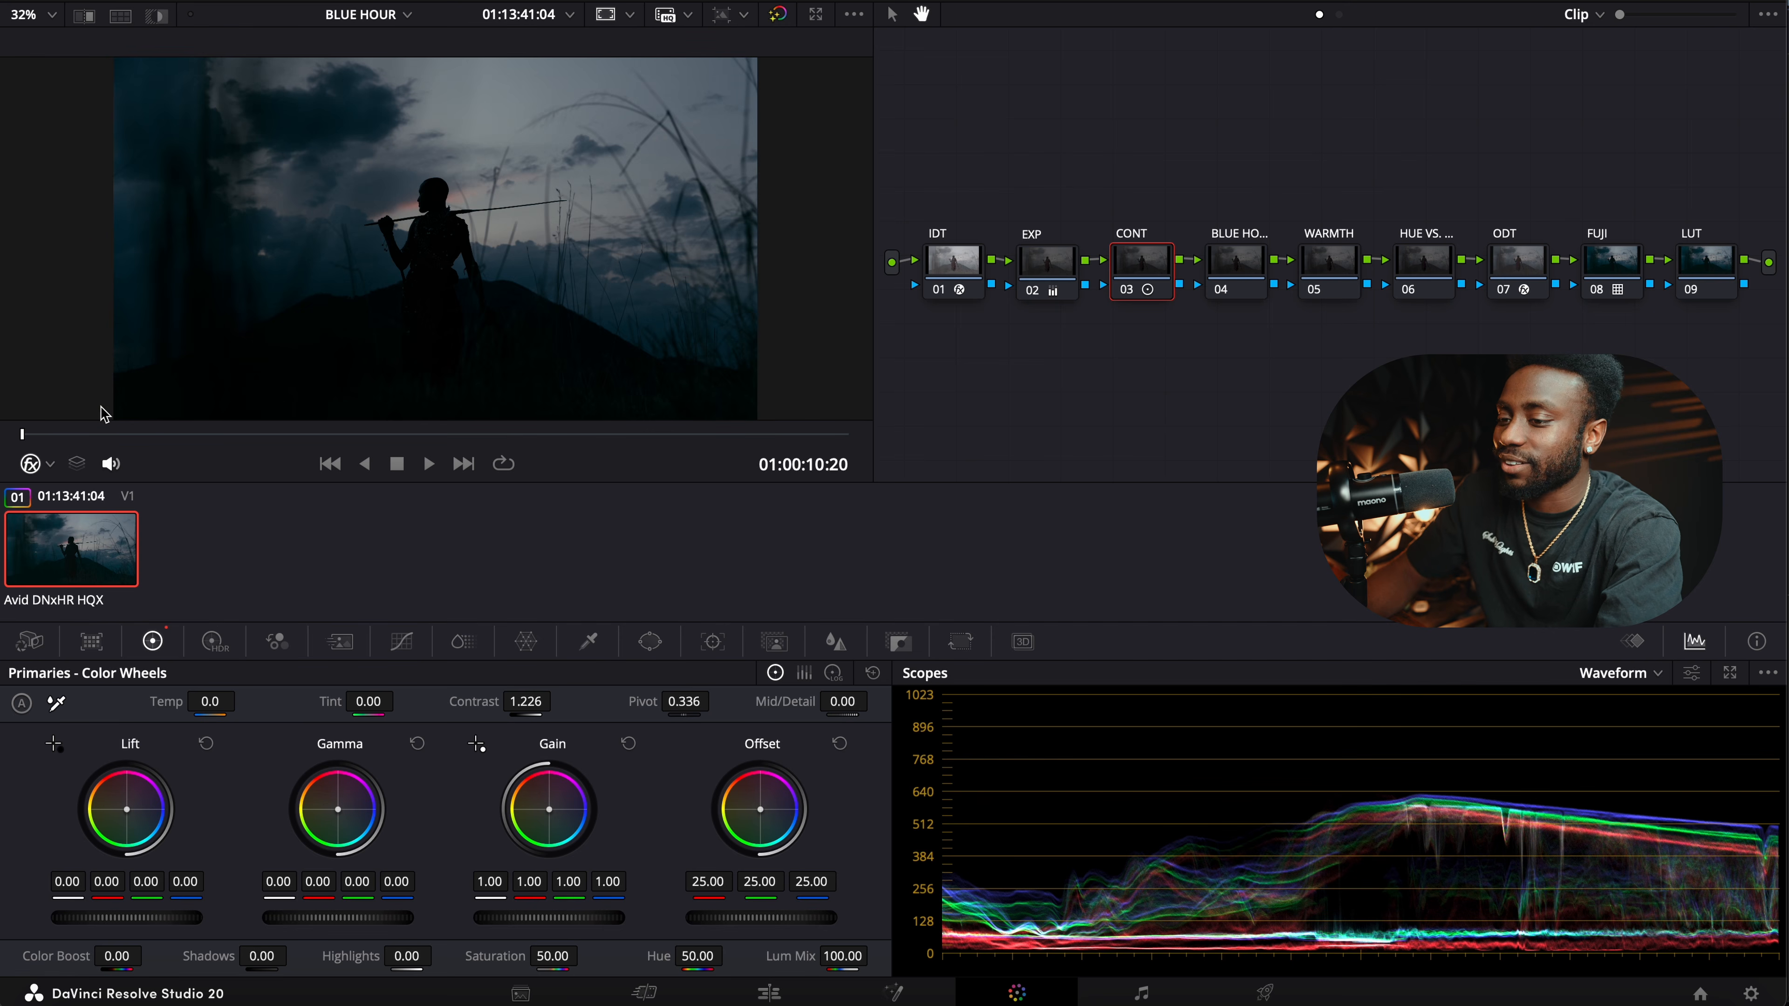
left_click_drag(109, 435, 22, 435)
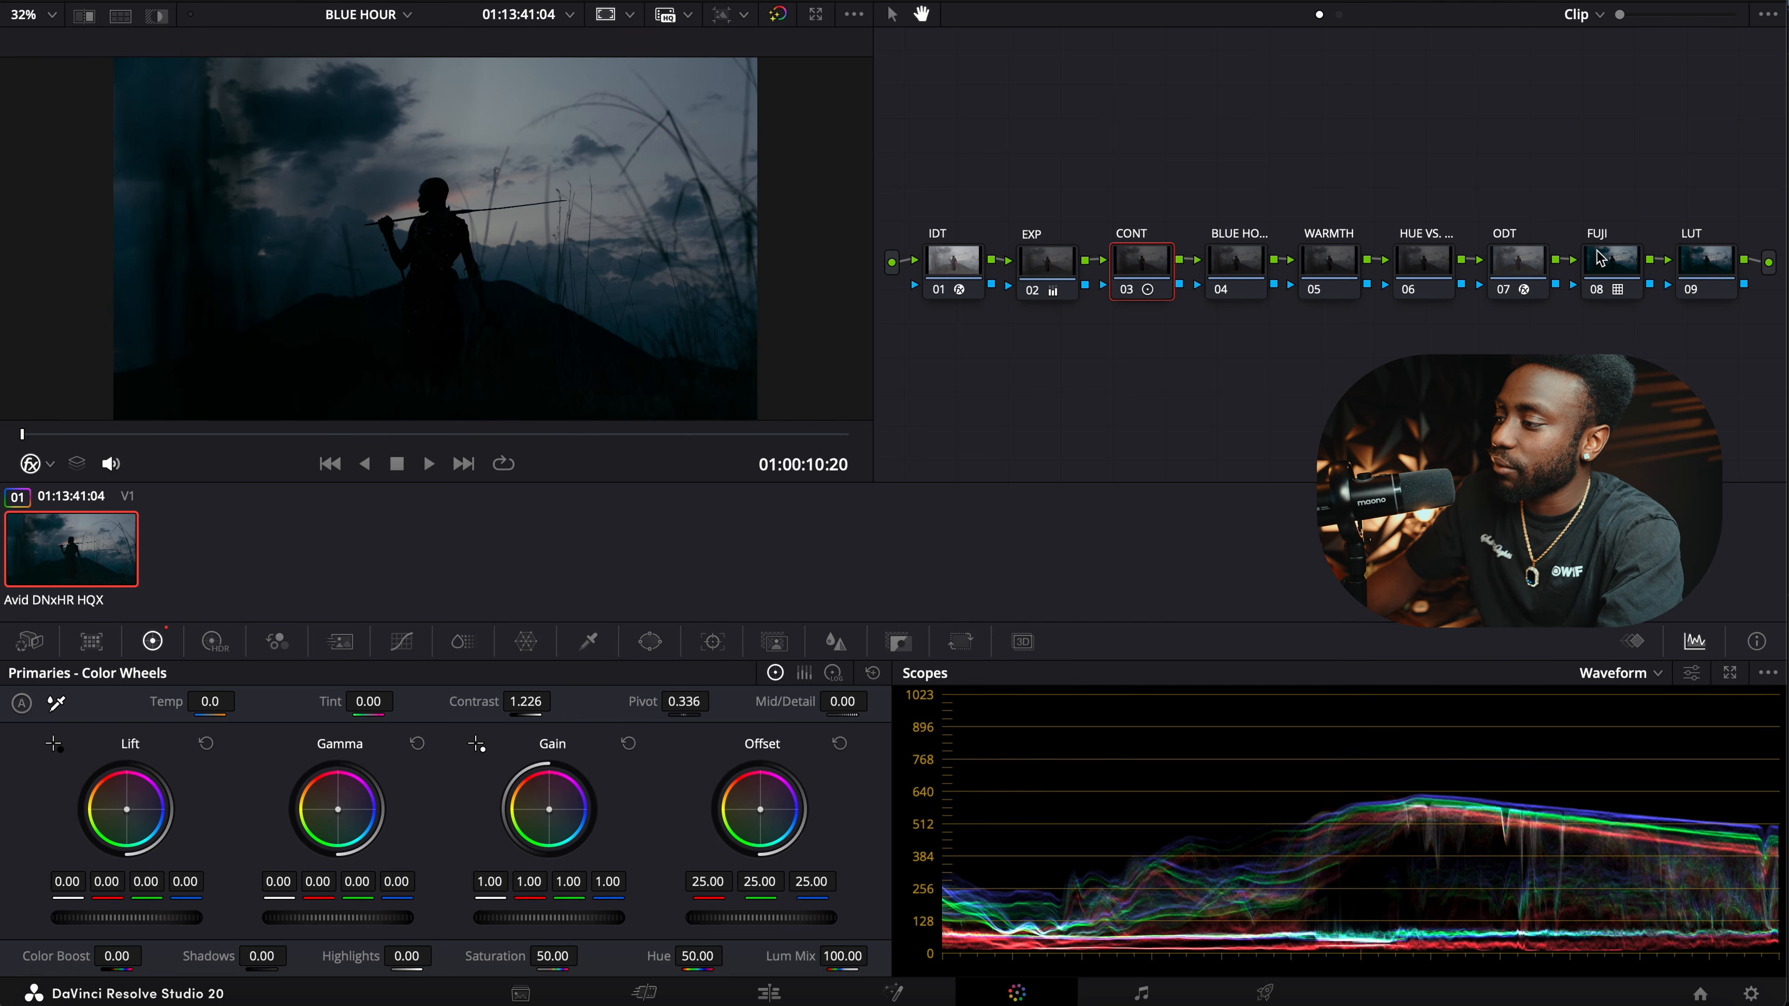
Apply the GBLUT1_Tawny creative LUT to the LUT node.
left_click(1611, 263)
left_click(1703, 279)
right_click(1702, 279)
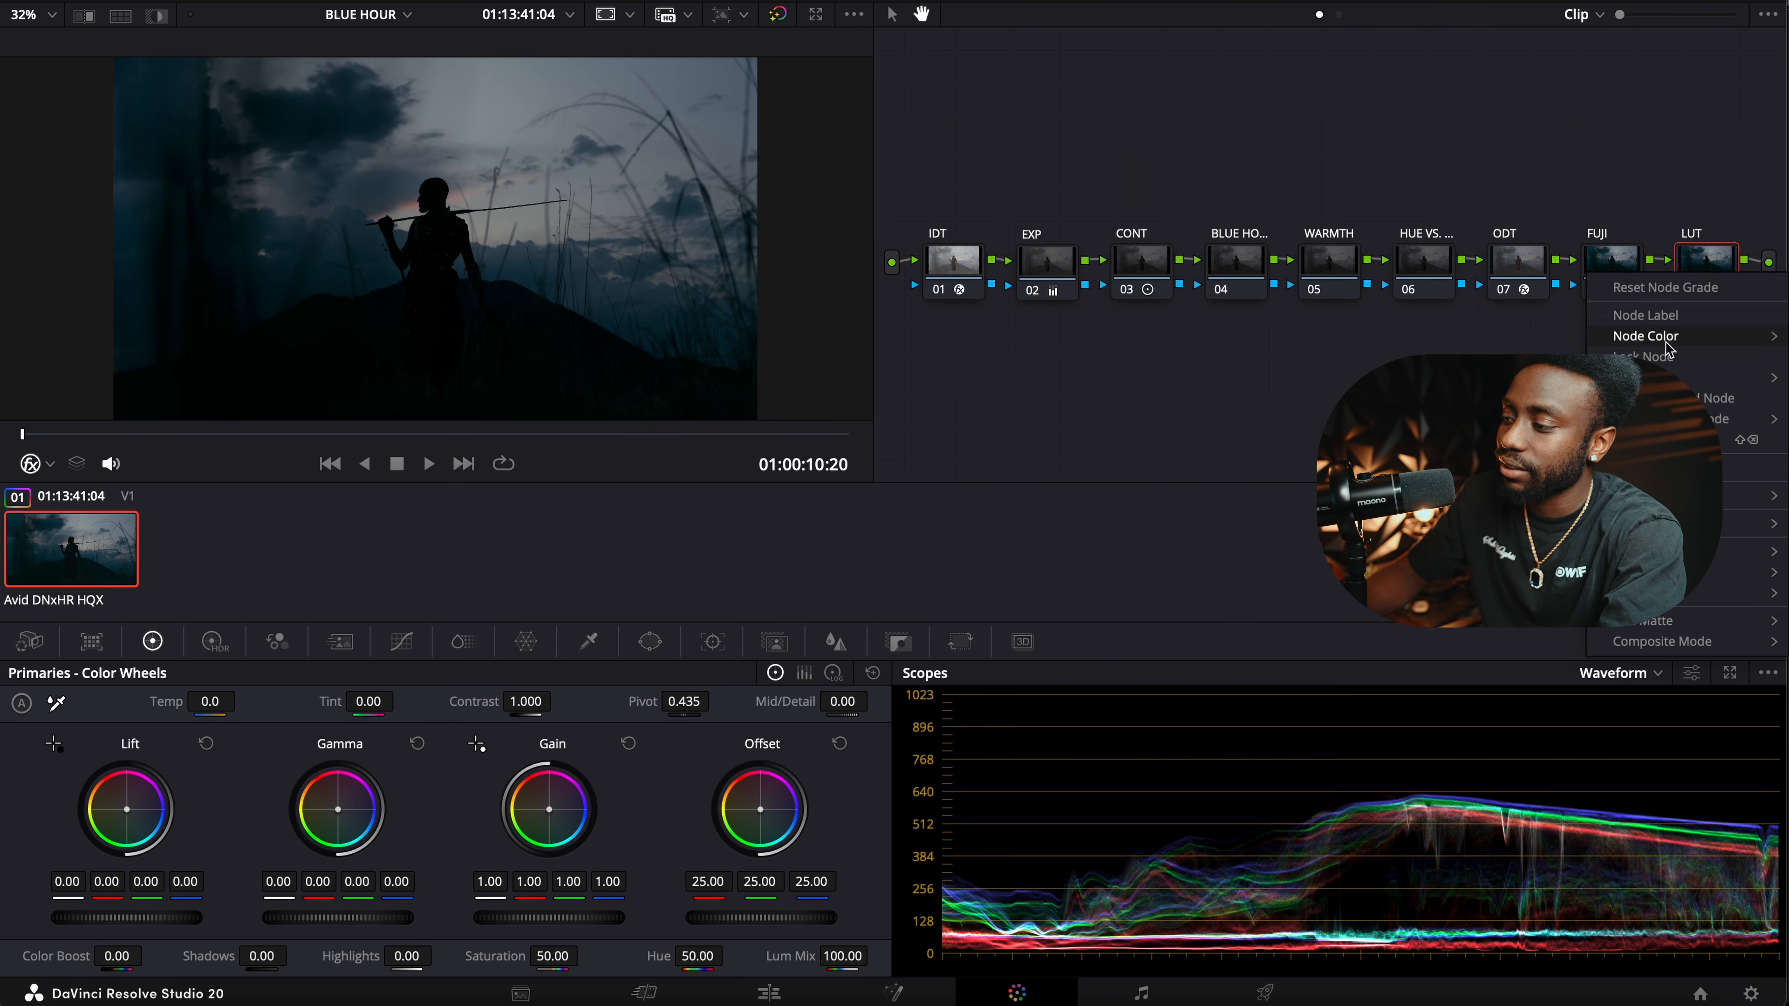
mouse_move(1669, 524)
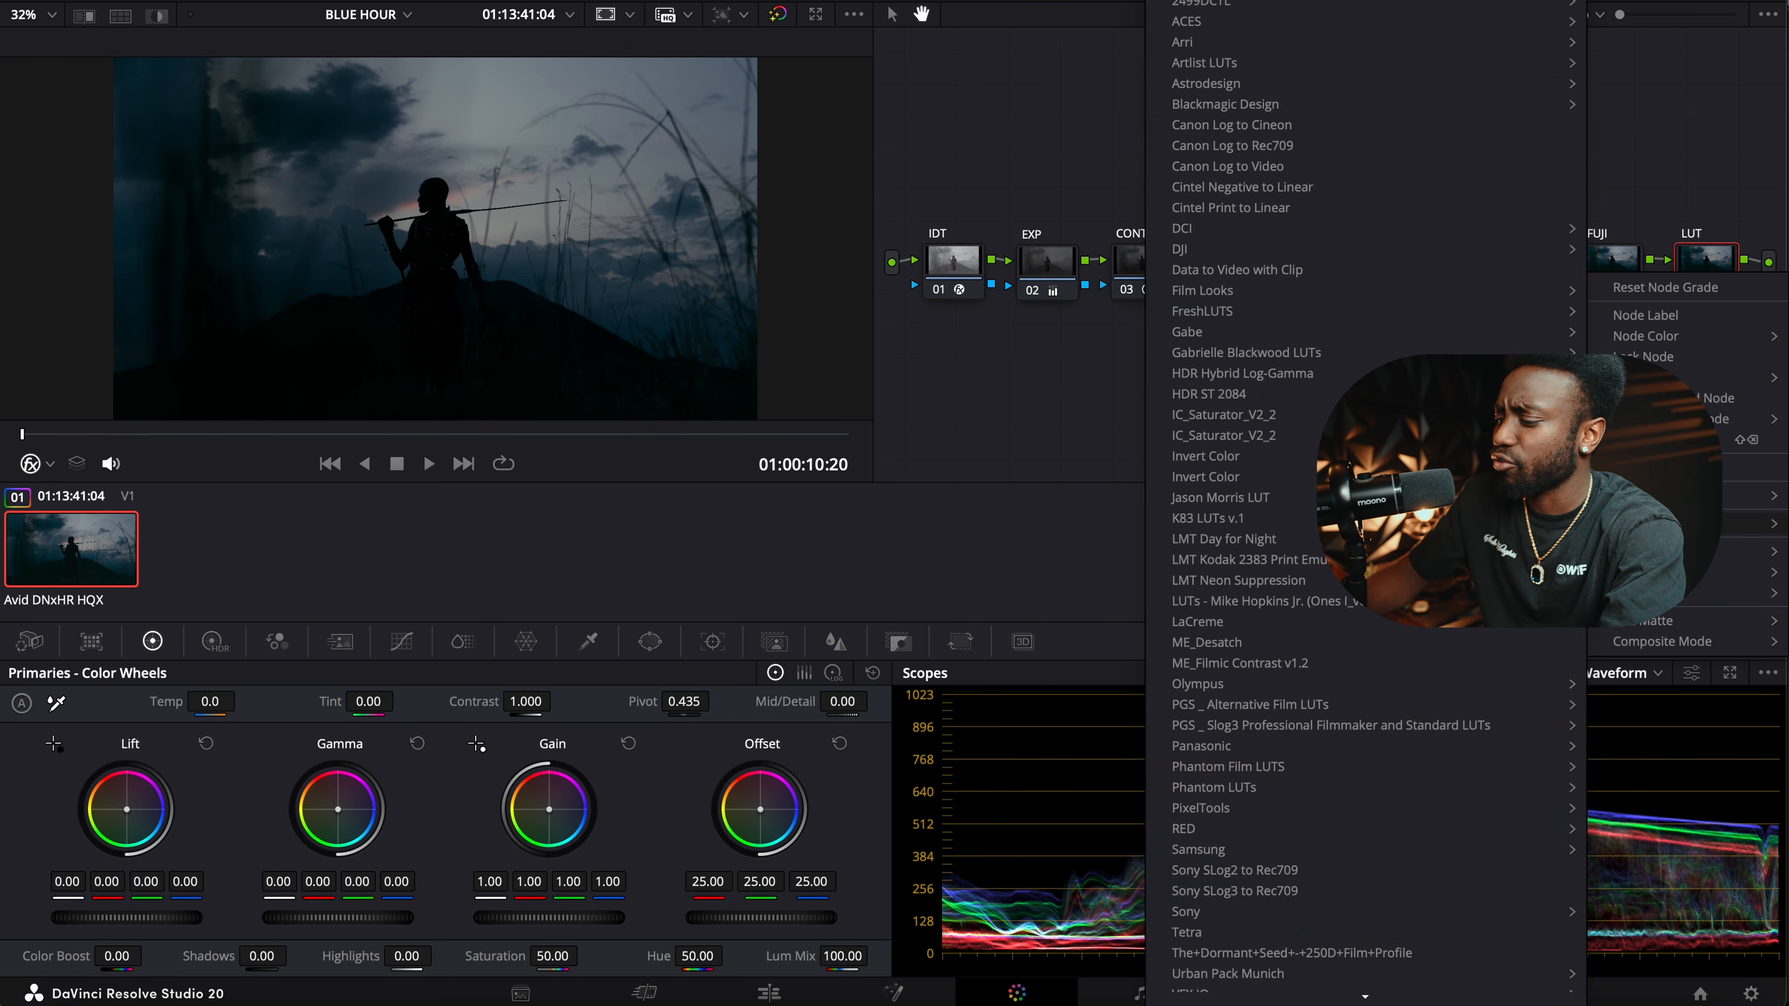
mouse_move(1410, 350)
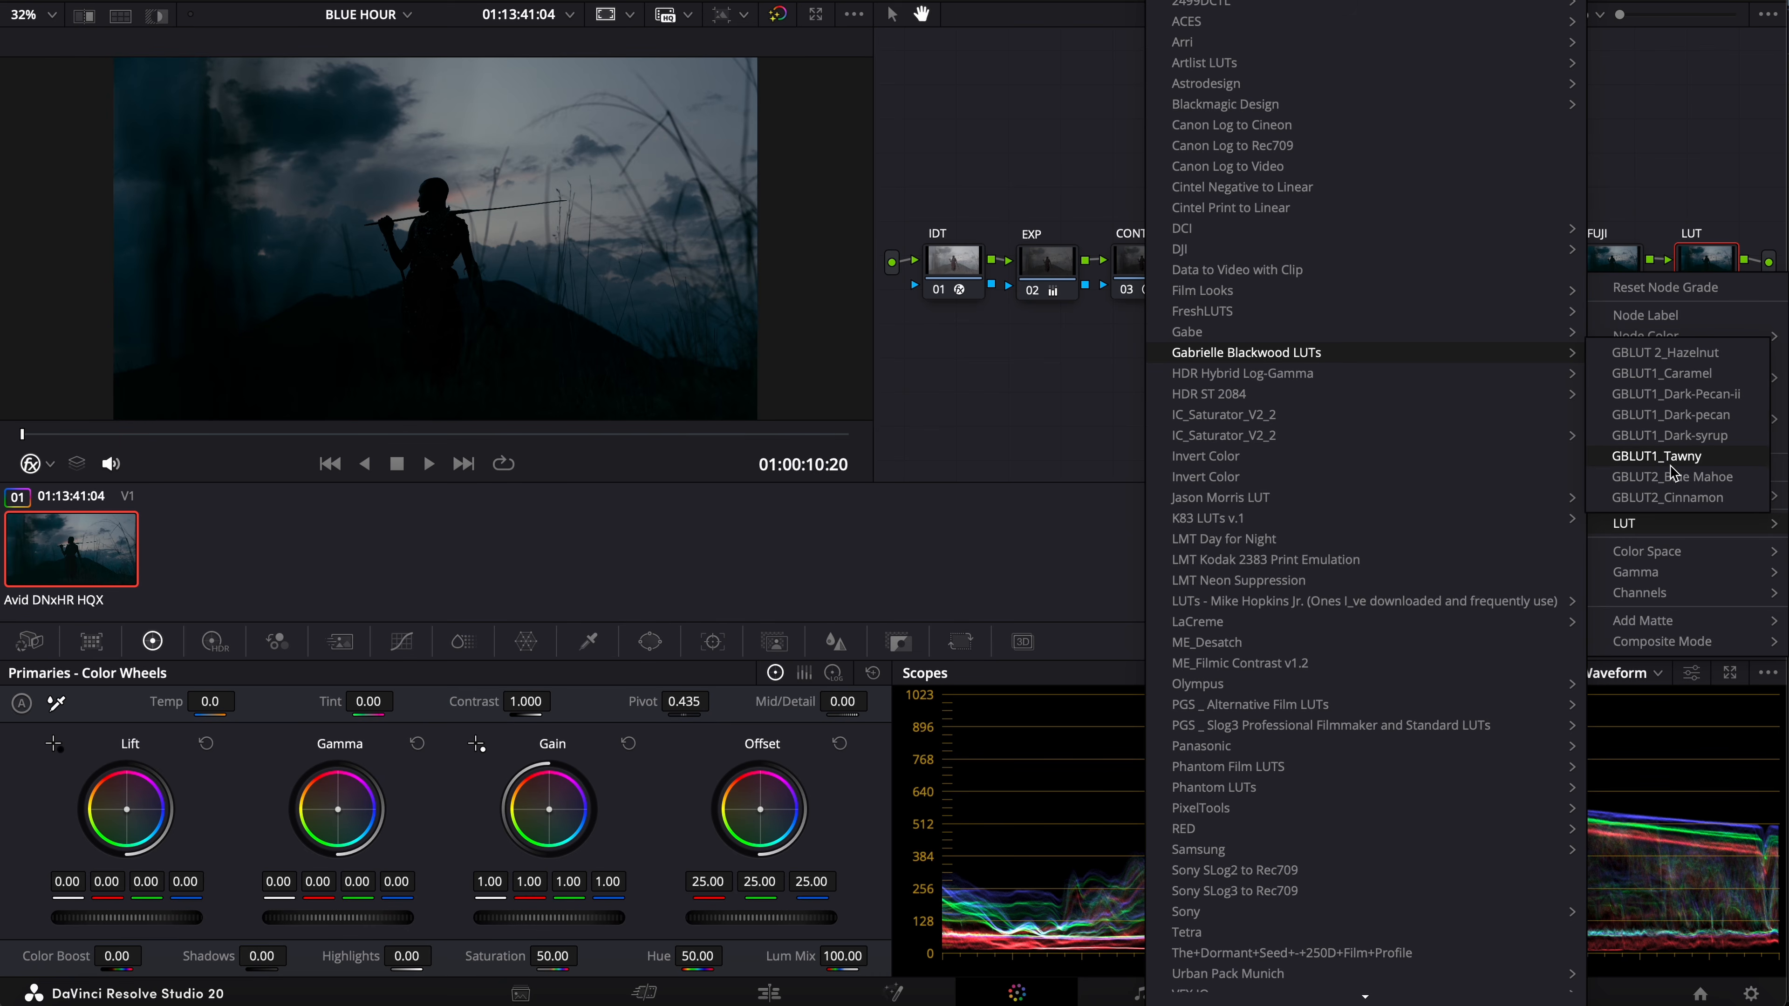
left_click(1671, 459)
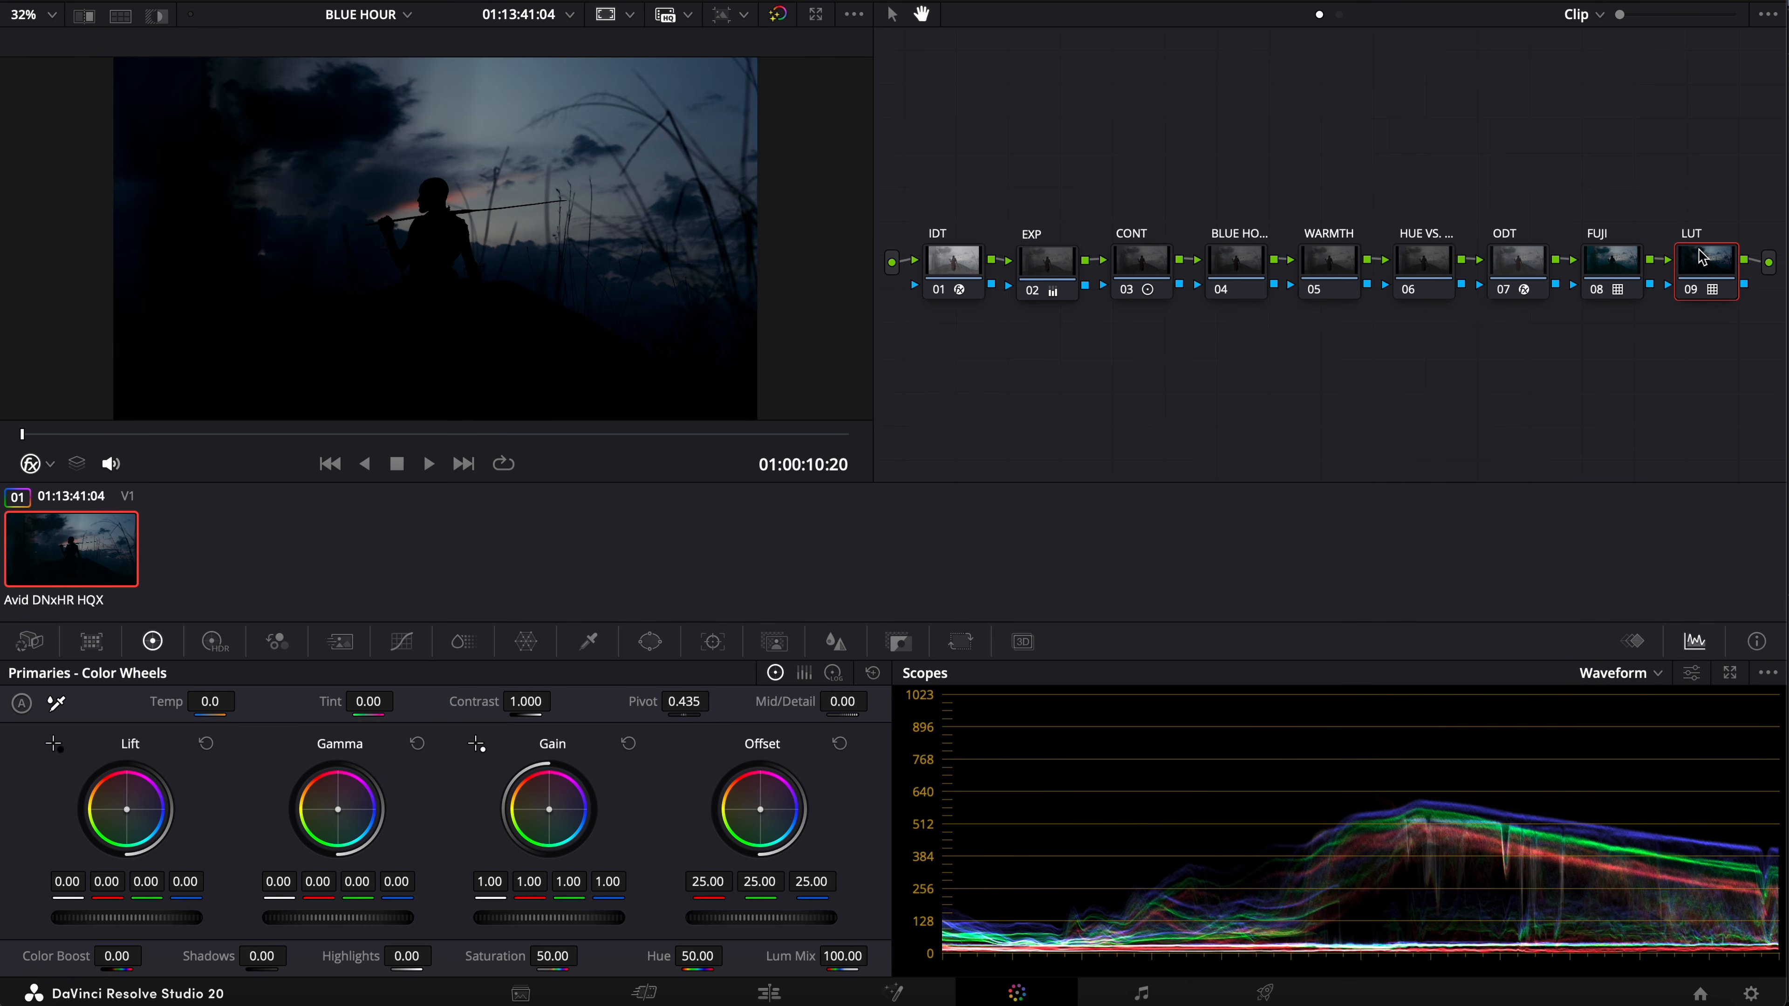
Reduce the LUT node's key output gain to 0.700 and compare the image with the node off and on.
left_click(836, 642)
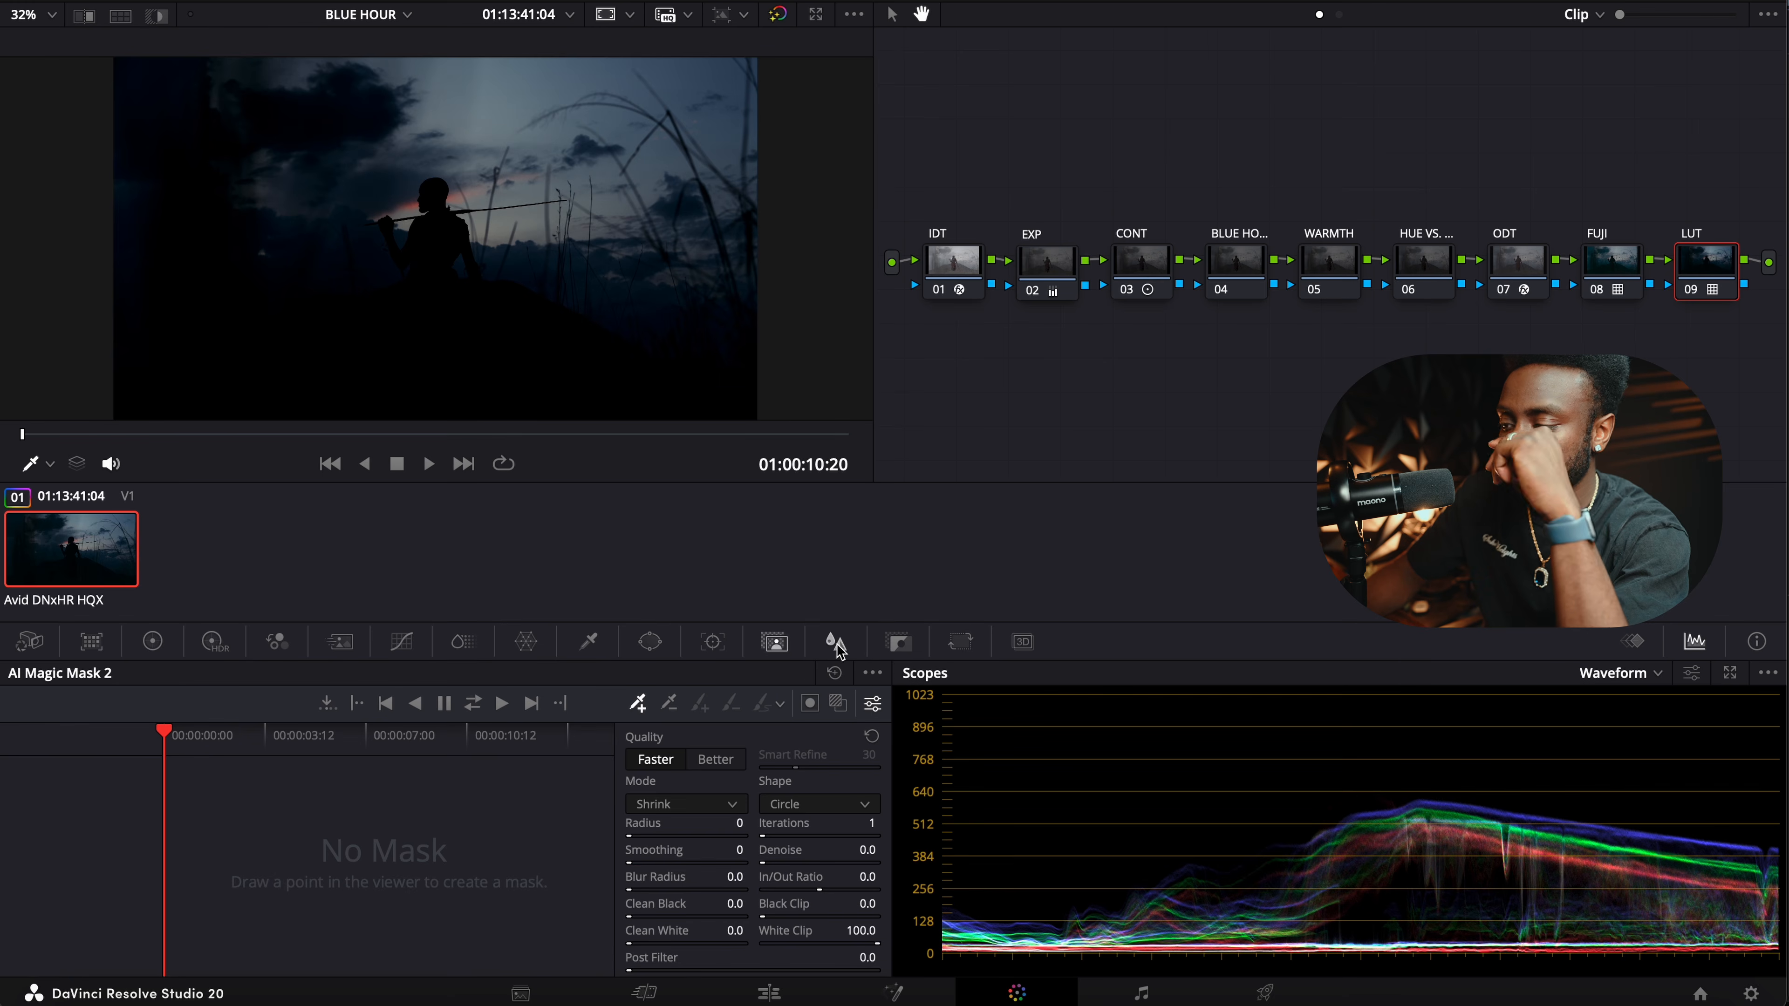
left_click(898, 642)
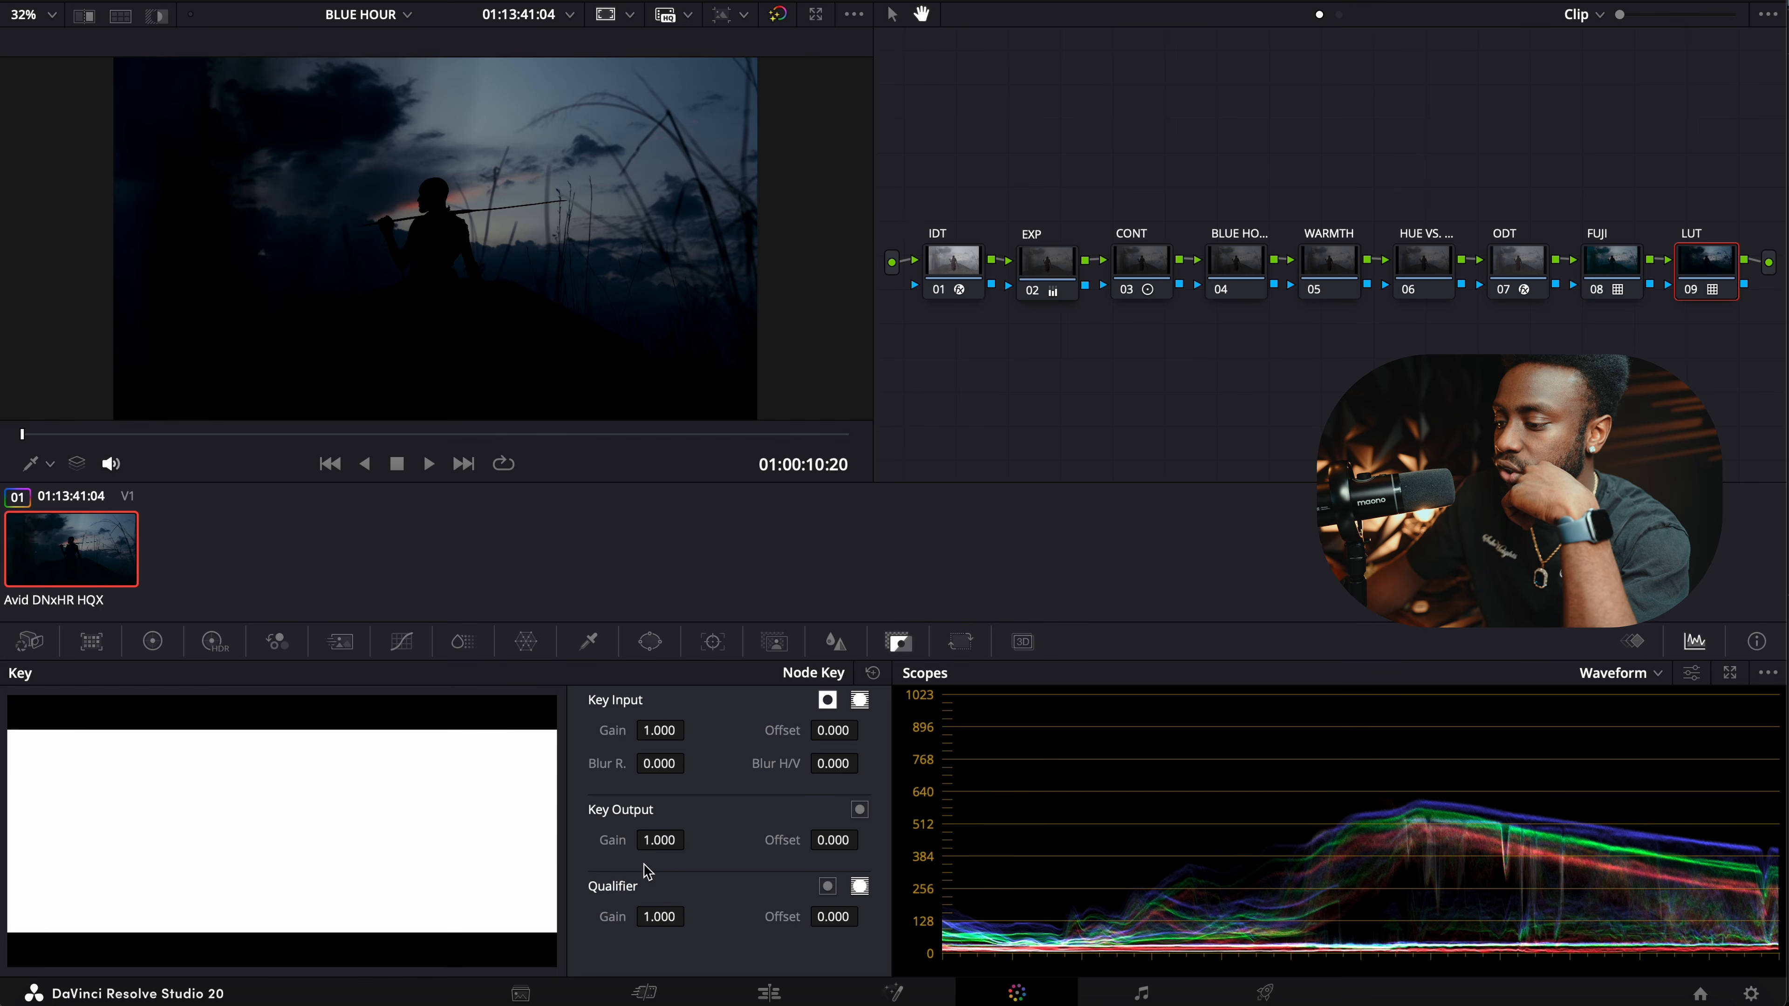
left_click_drag(668, 840, 631, 840)
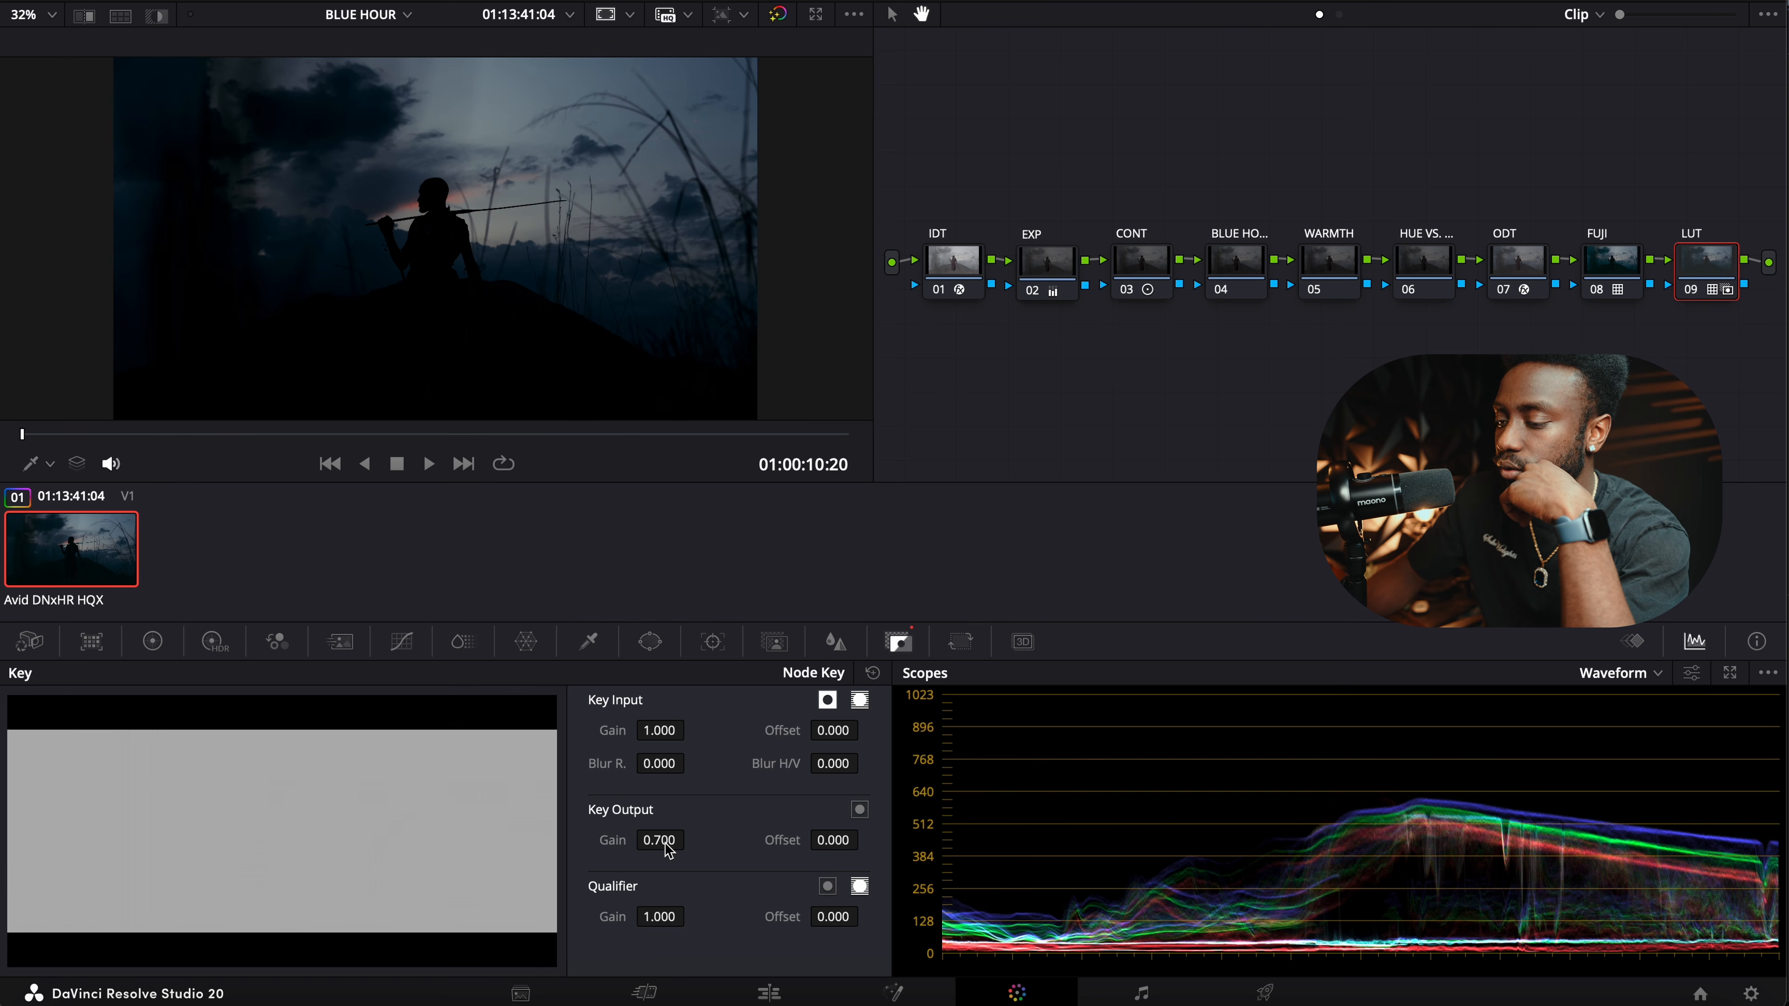
key("ctrl+d")
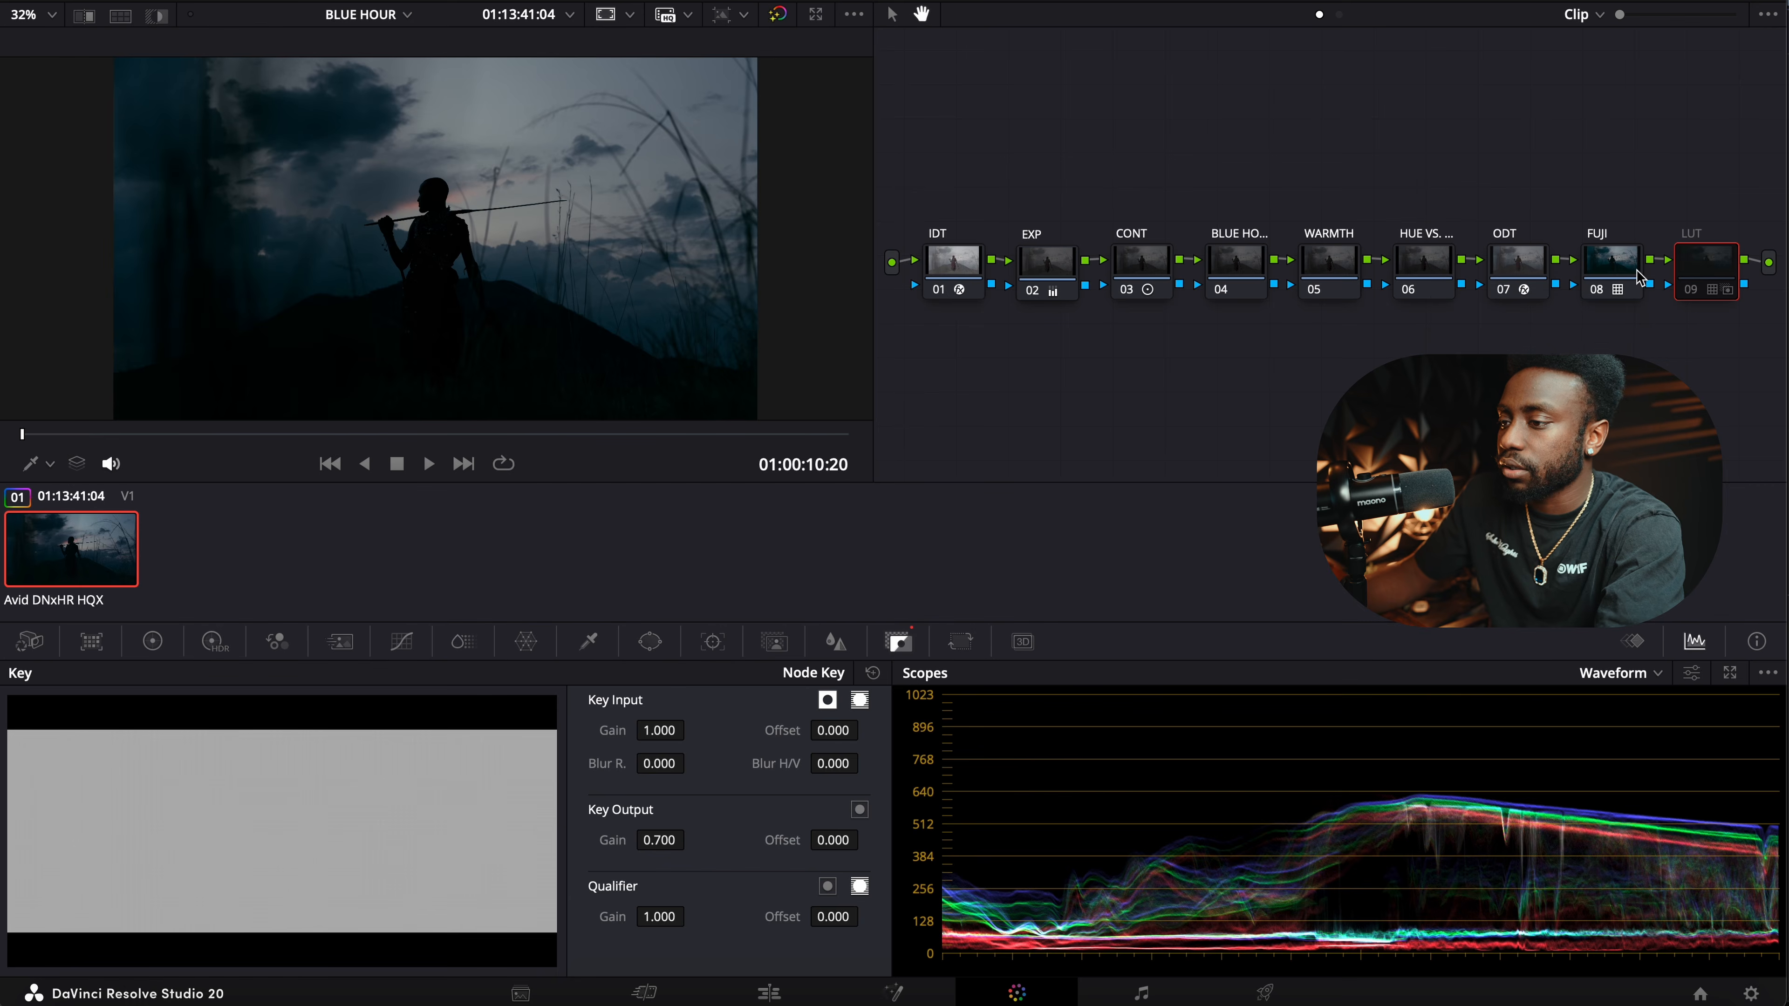
key("ctrl+d")
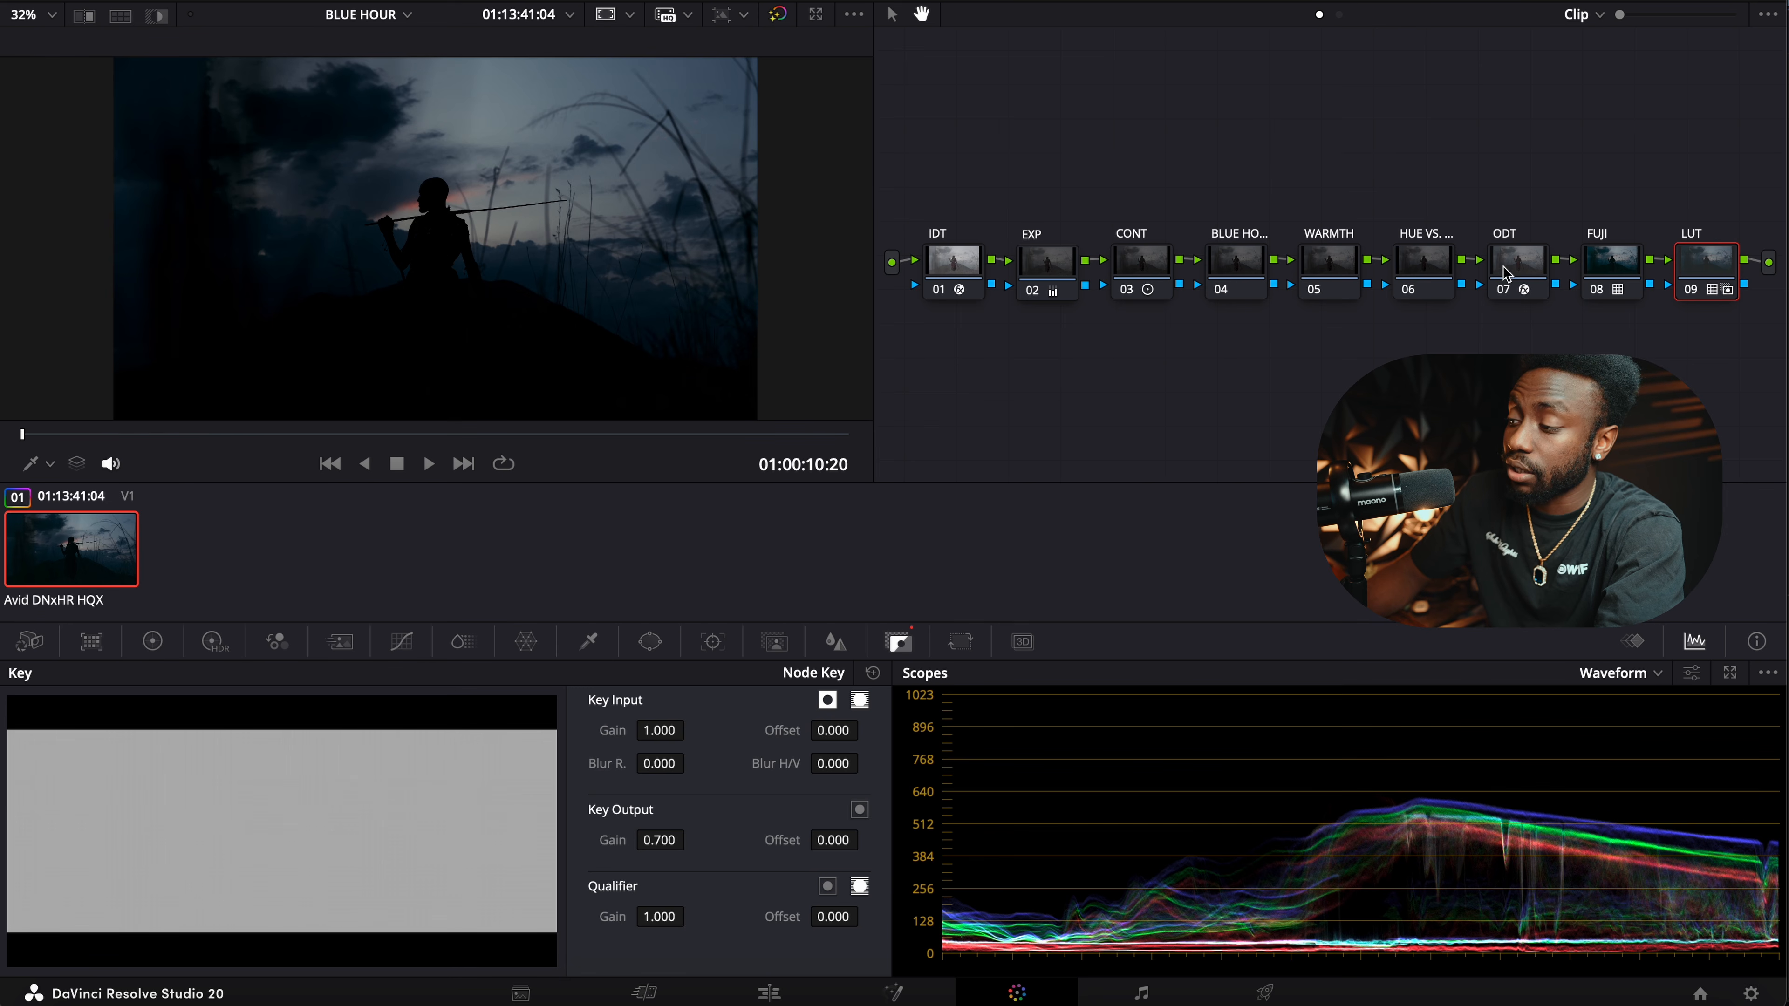
Push the HDR Shadow color wheel toward blue on the blue hour node.
left_click(1228, 267)
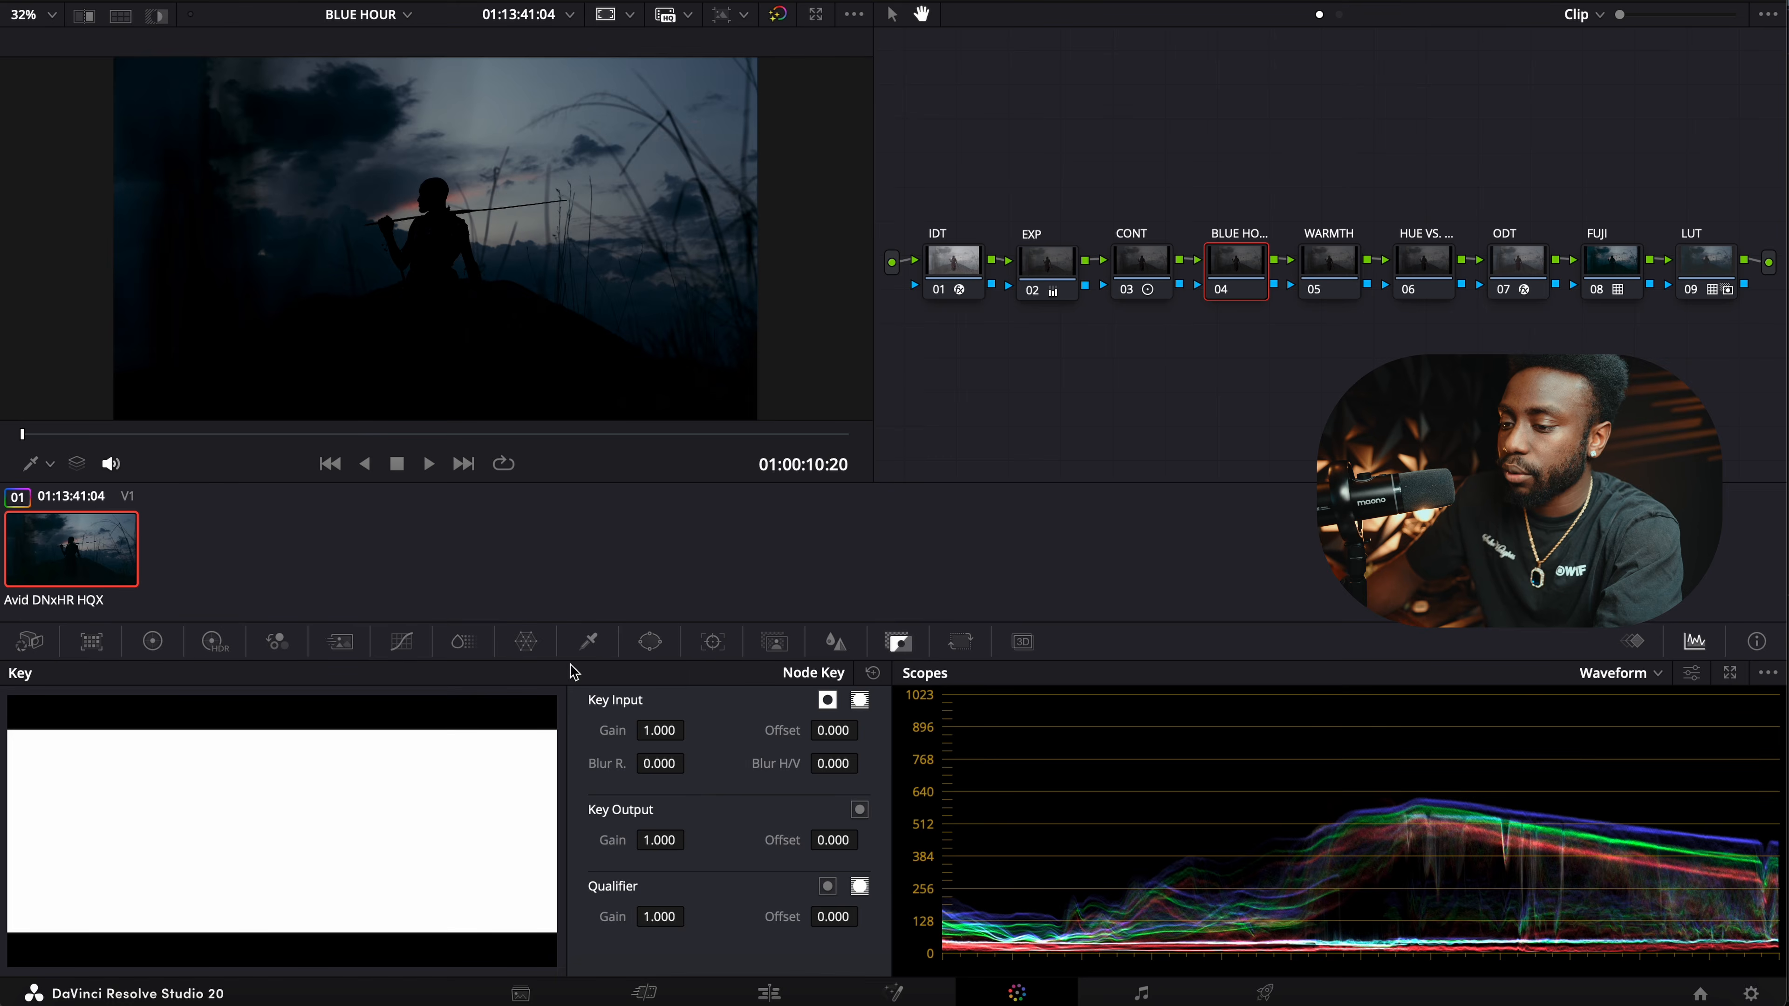
left_click(214, 641)
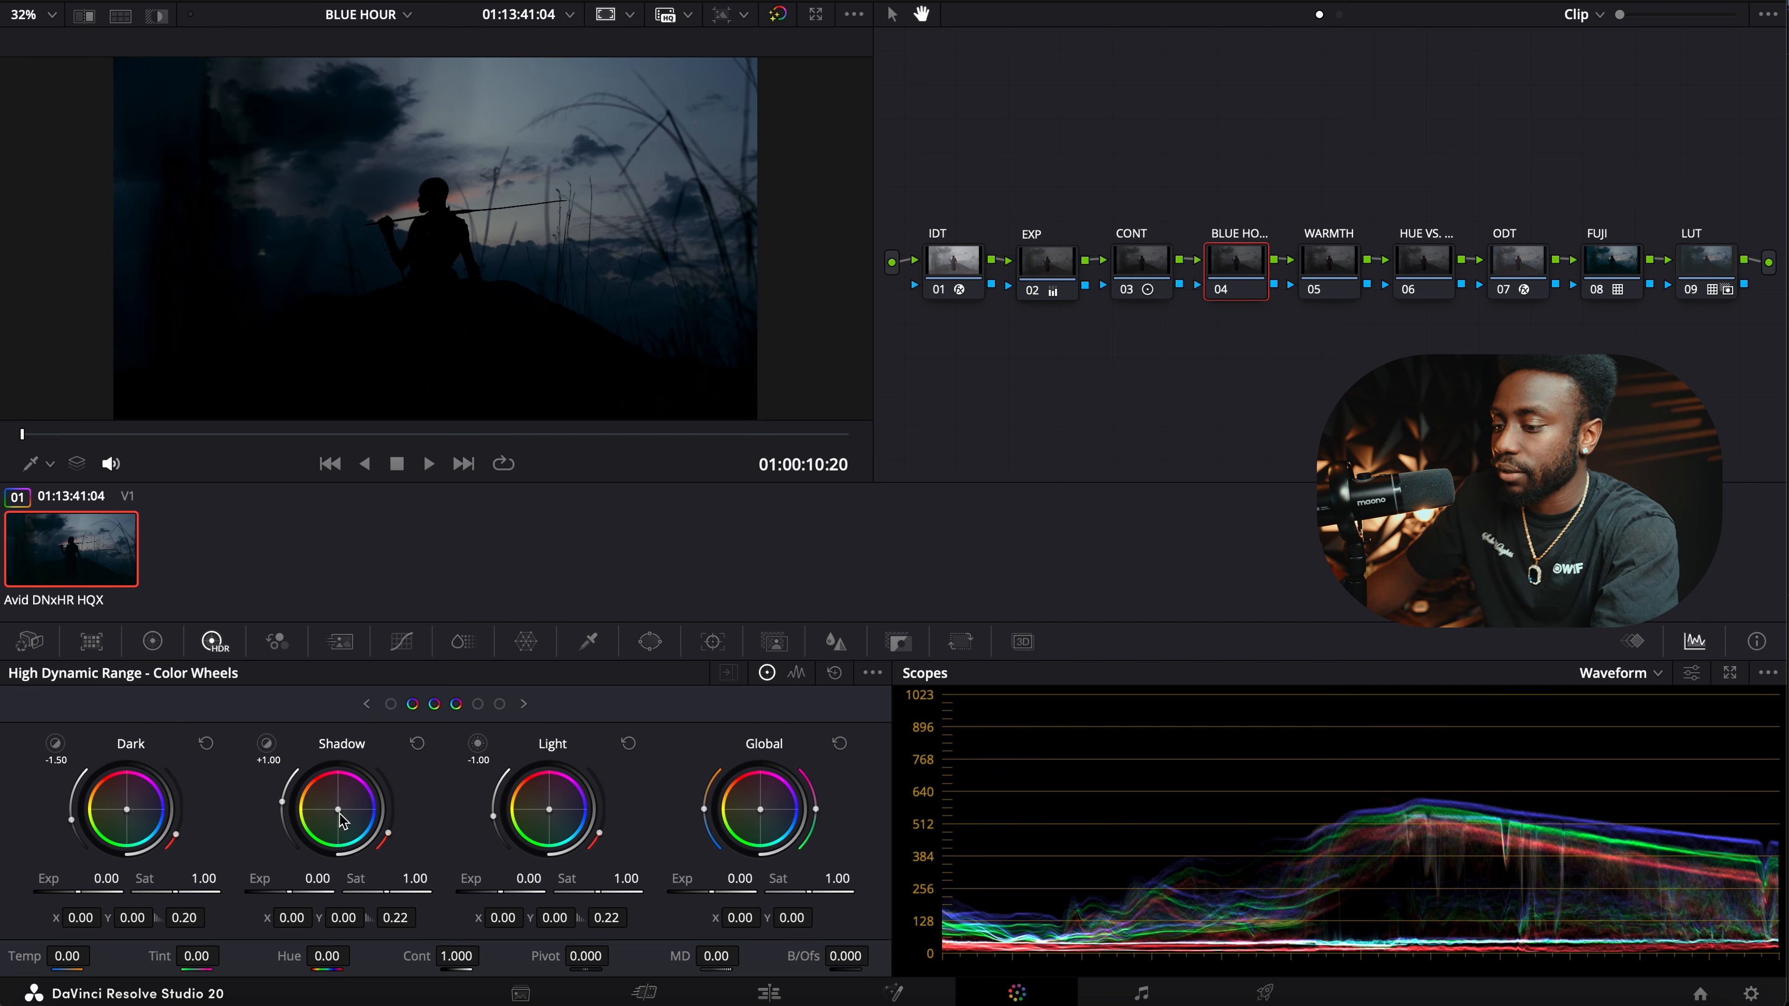
left_click_drag(339, 811, 343, 814)
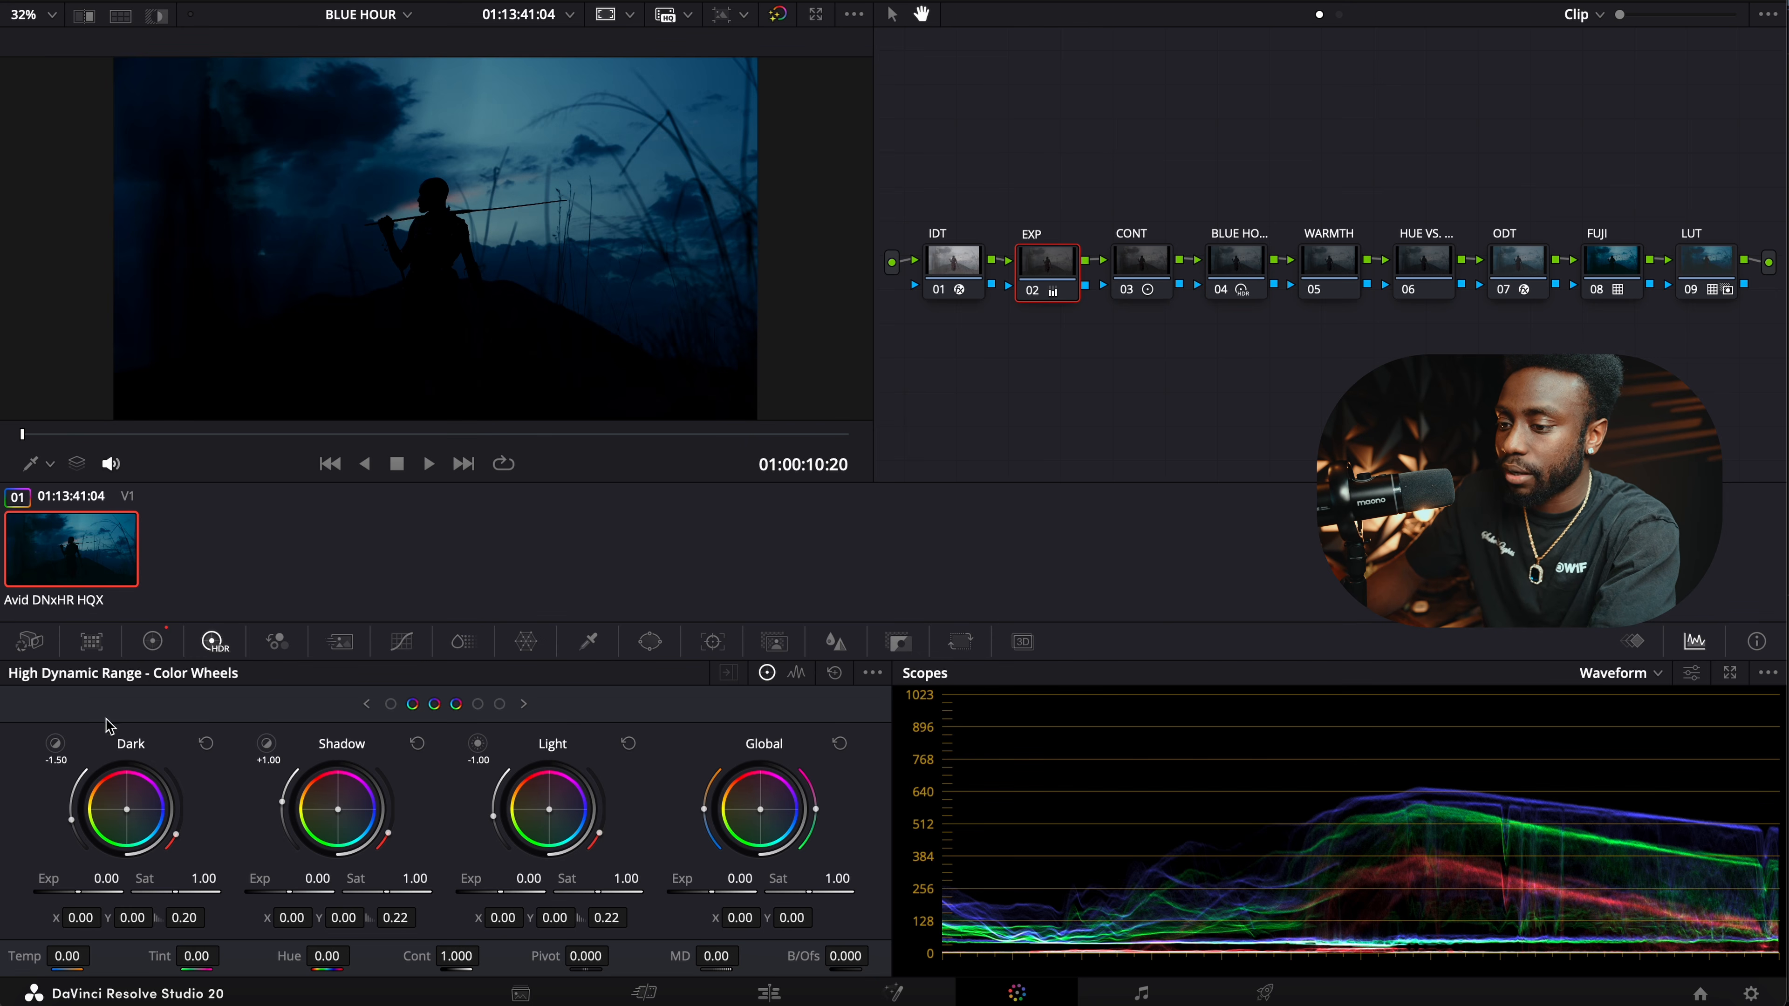
Readjust the EXP node by raising gamma to 0.00 and lift to 0.07, and reduce its highlights.
left_click(153, 641)
mouse_move(377, 921)
left_mouse_down()
mouse_move(410, 921)
mouse_move(387, 920)
left_mouse_up()
left_click_drag(126, 918, 174, 918)
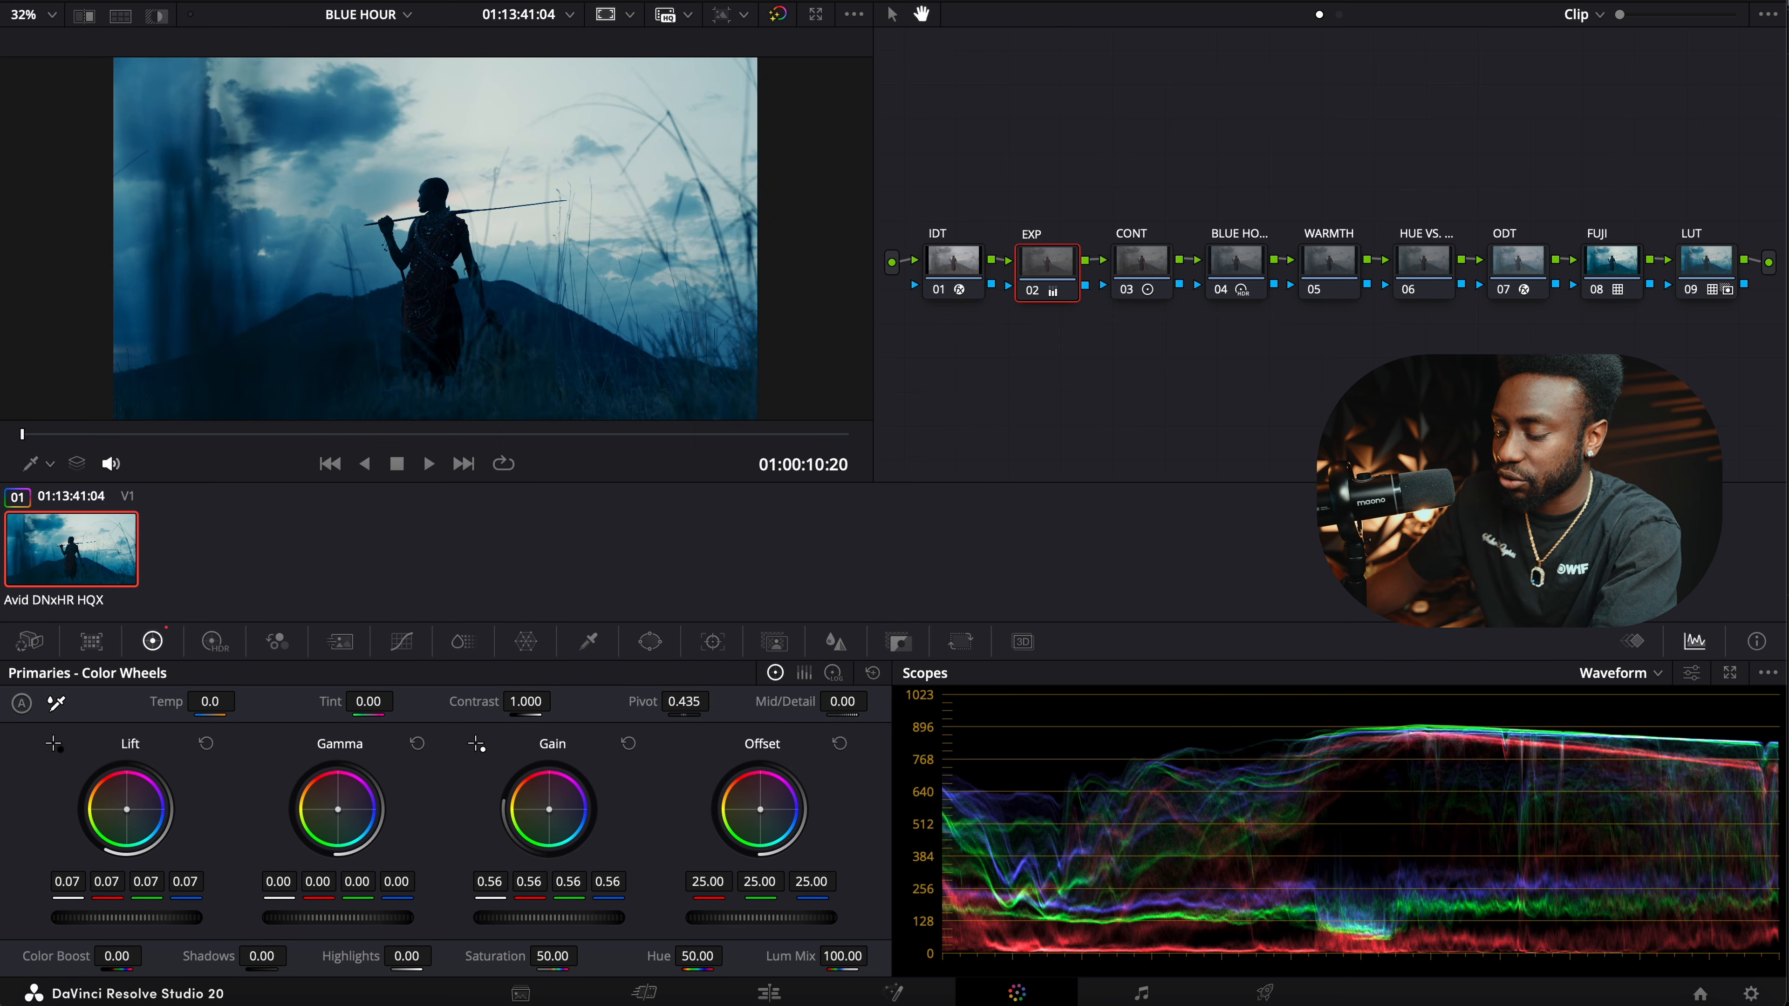
left_click_drag(406, 957, 339, 956)
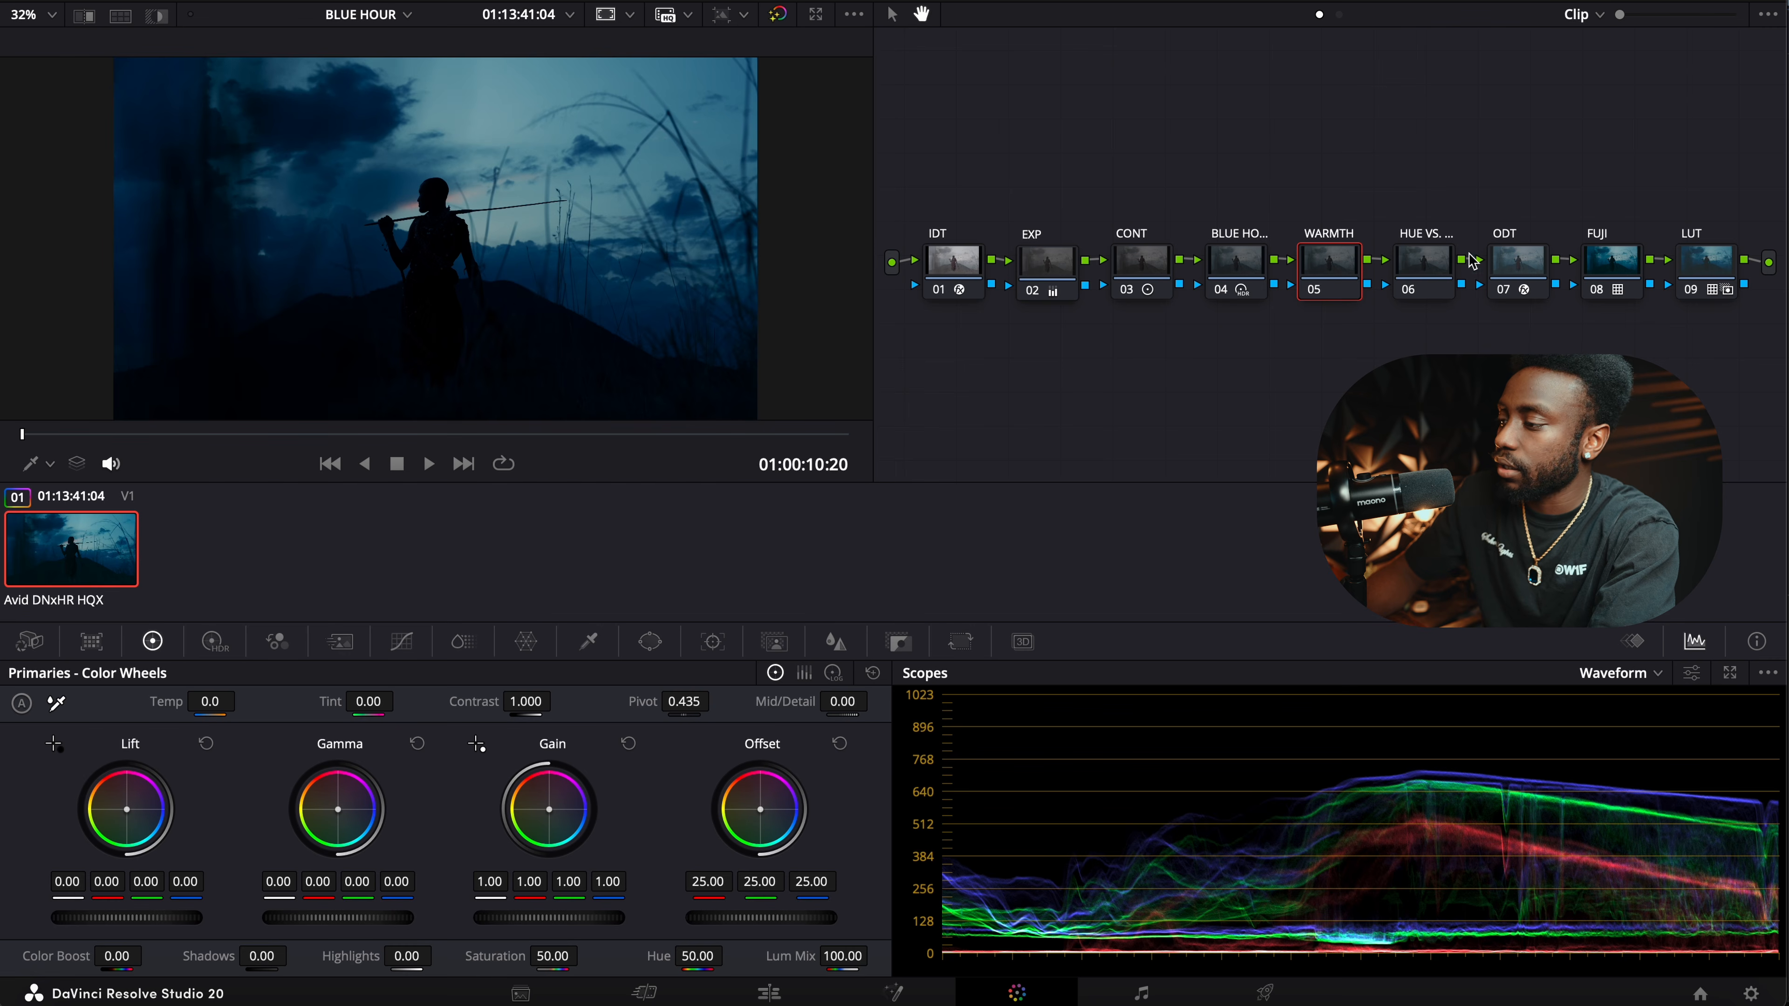
On node 06, sample the blue sky for the Hue Vs Sat curve and raise the saturation of that hue slightly.
left_click(1424, 268)
left_click(402, 641)
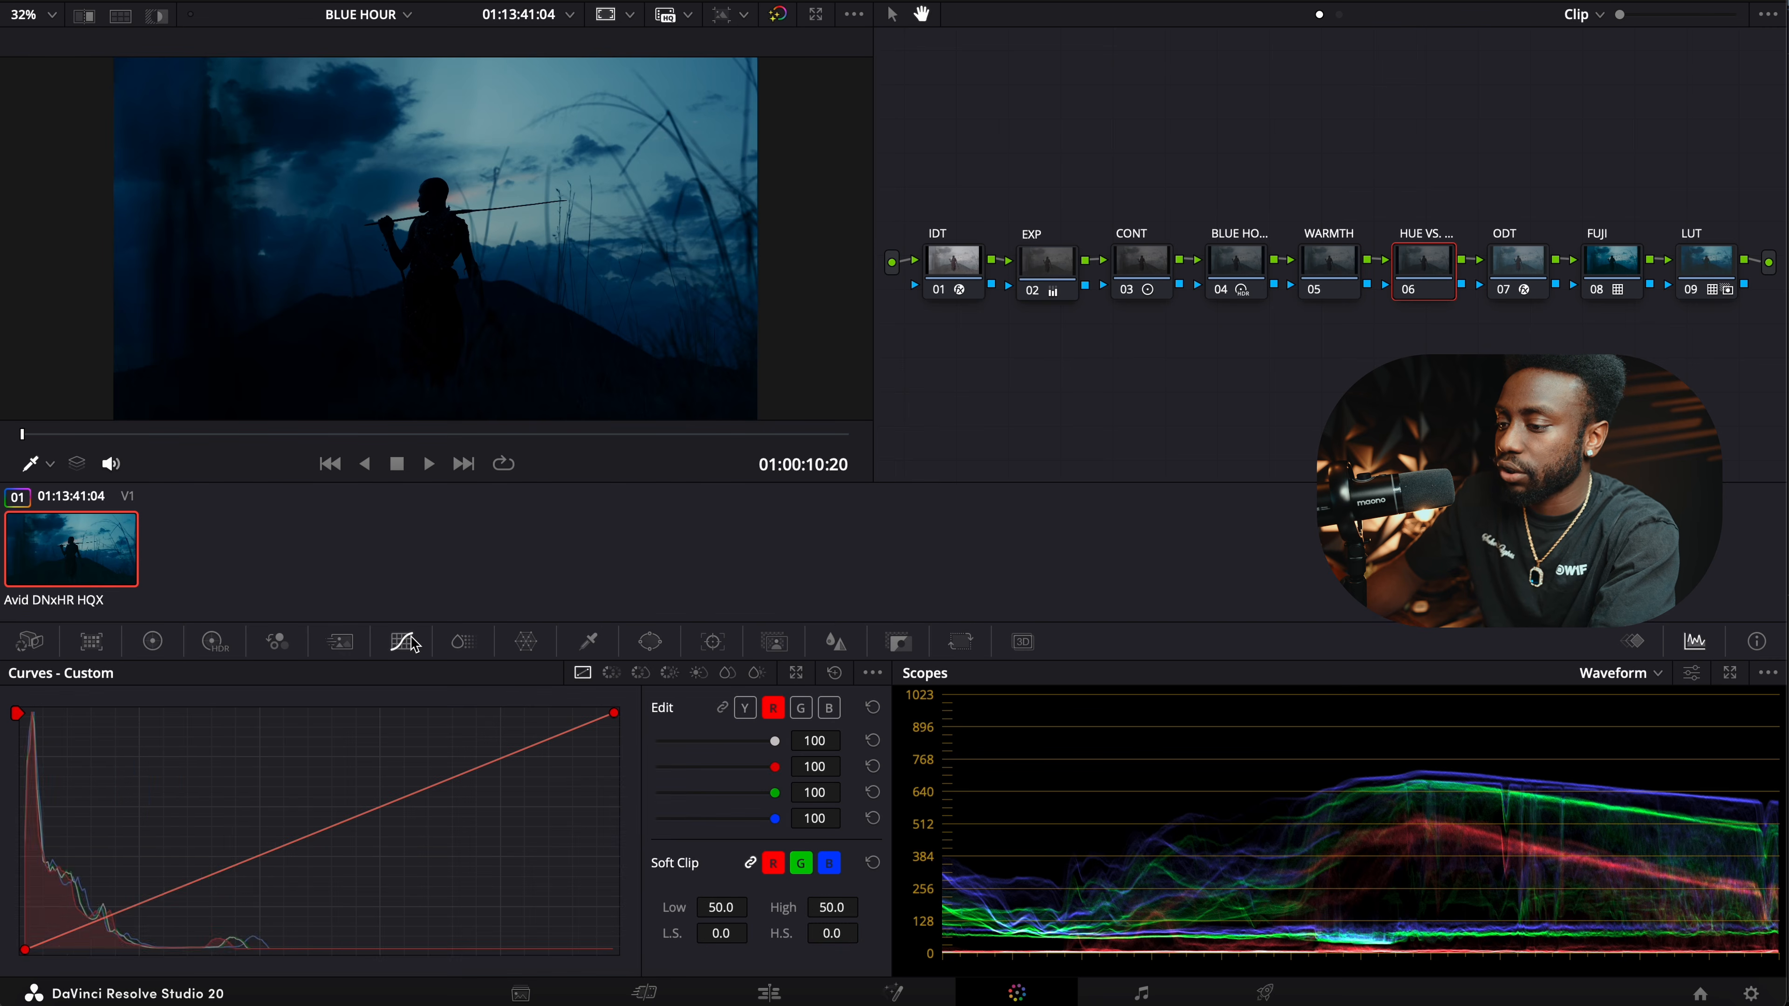
left_click(643, 674)
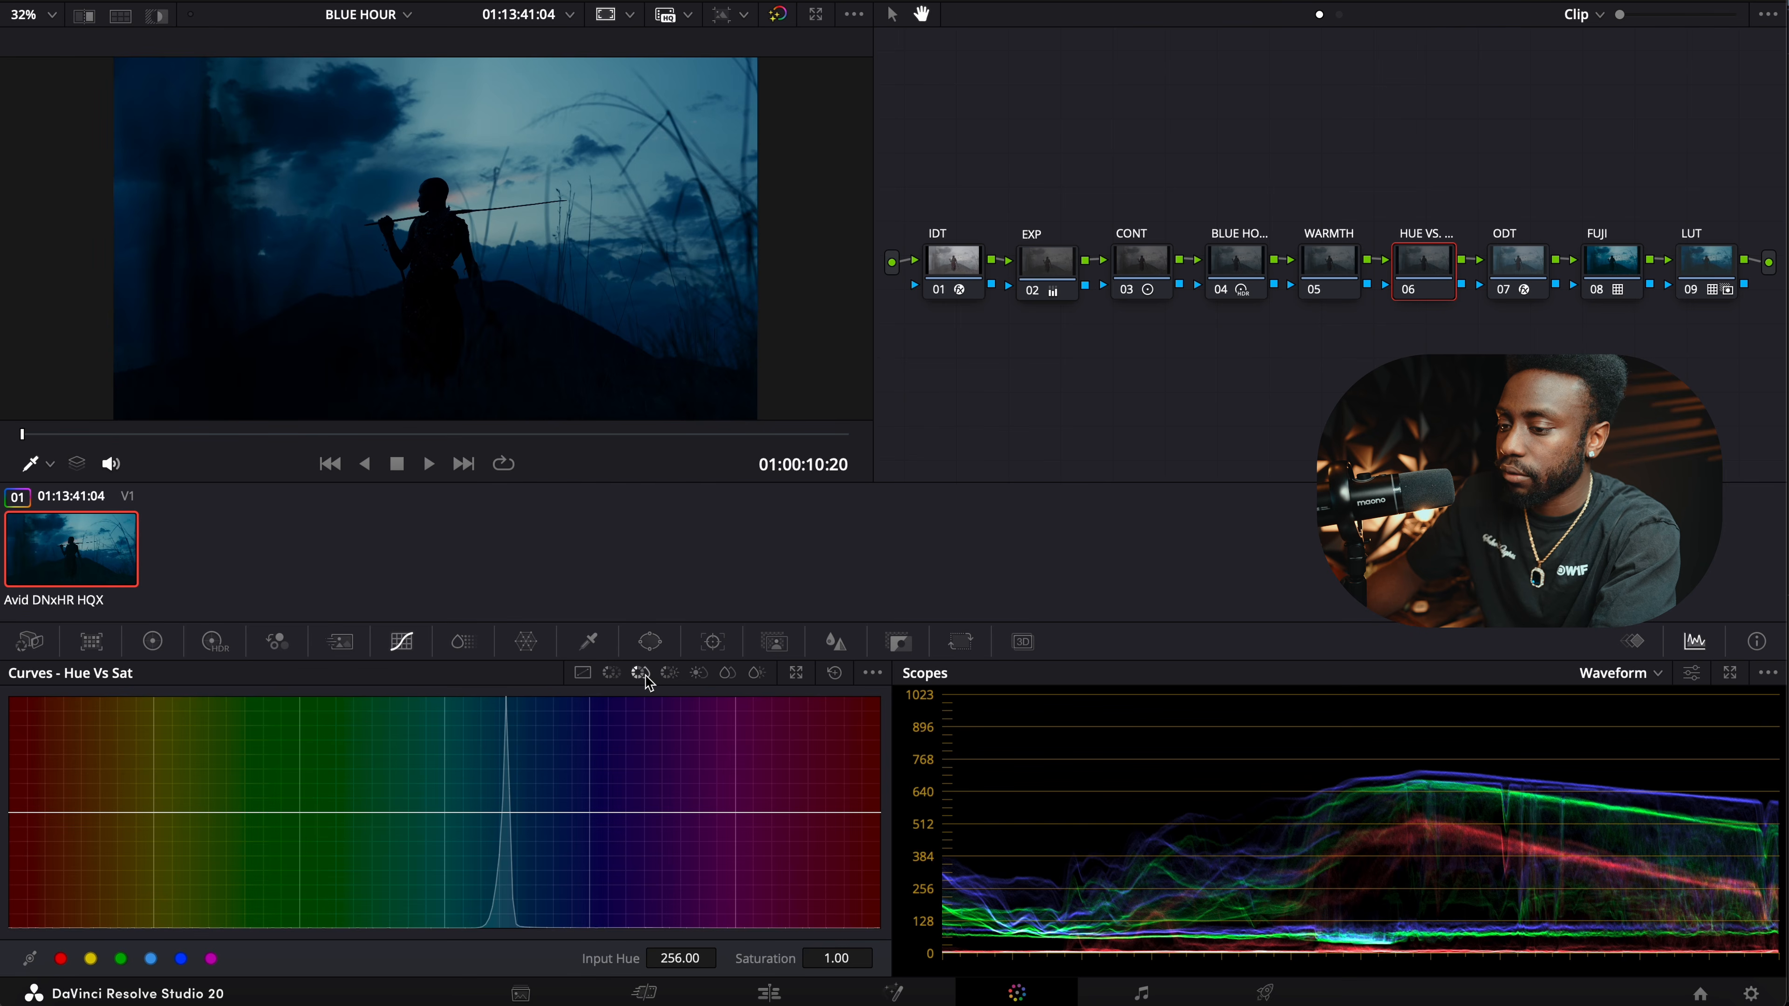
left_click(511, 113)
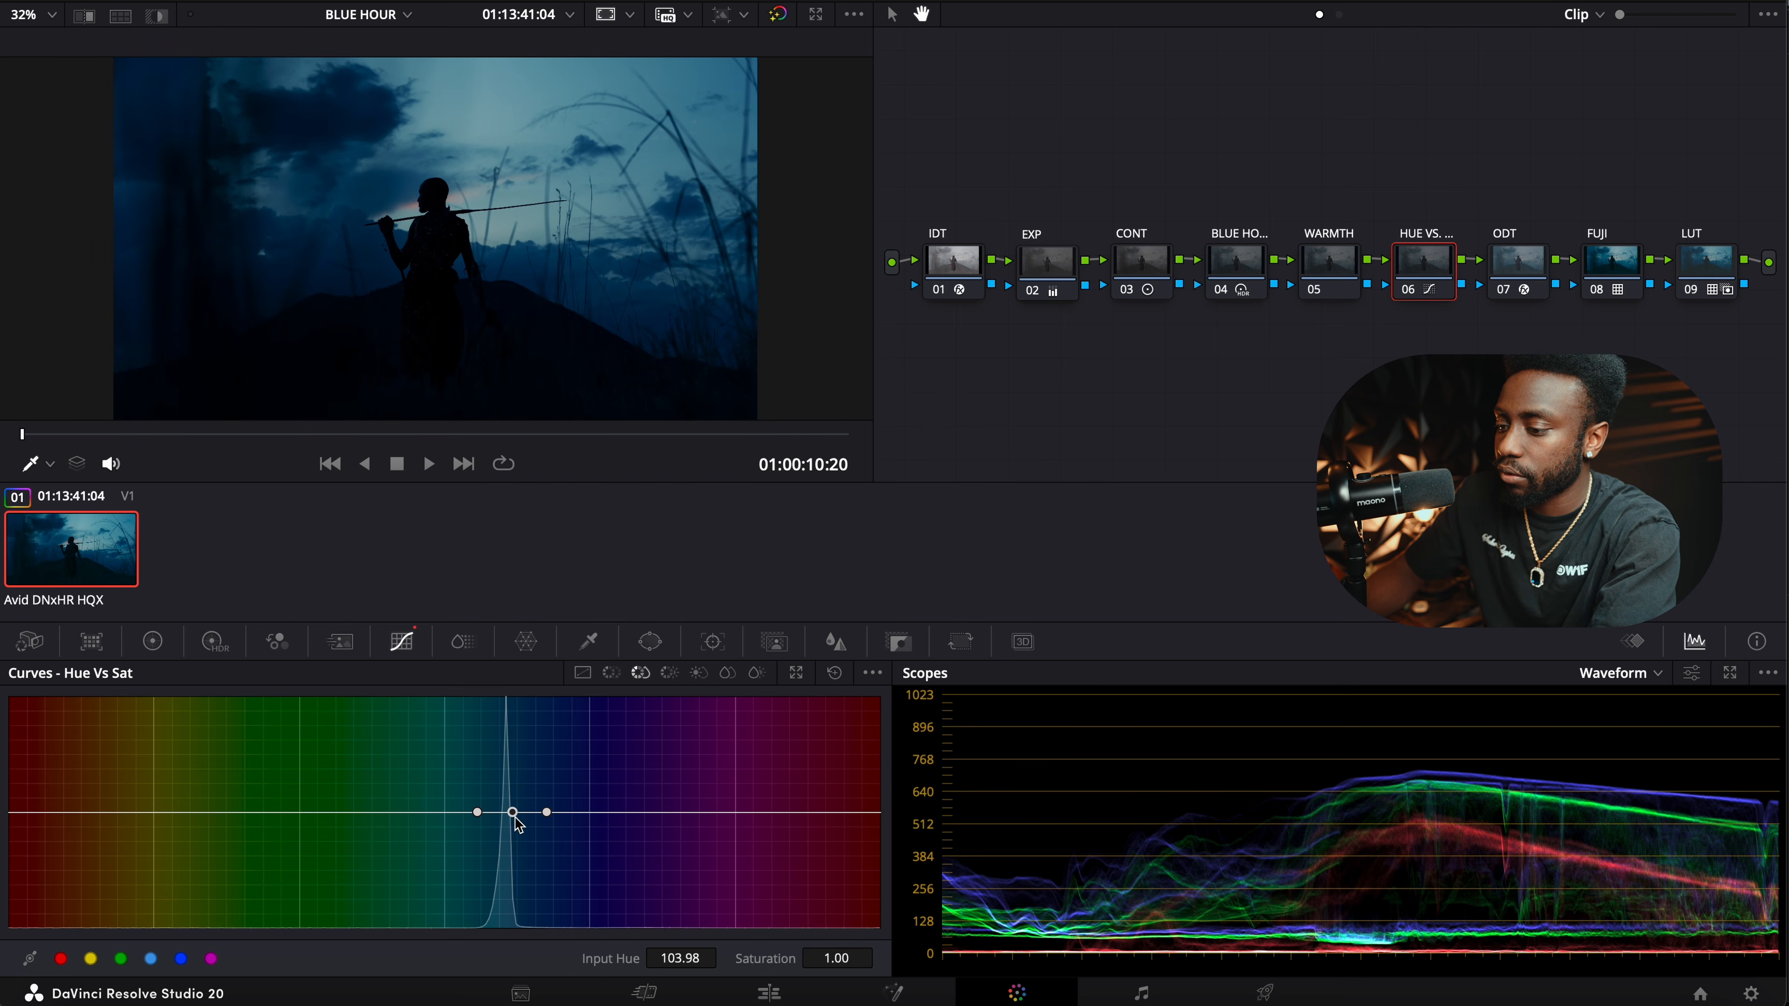
left_click_drag(516, 819, 516, 789)
Check the image at full size, raise the WARMTH node's temperature to 310 and ease it back slightly.
left_click(1329, 259)
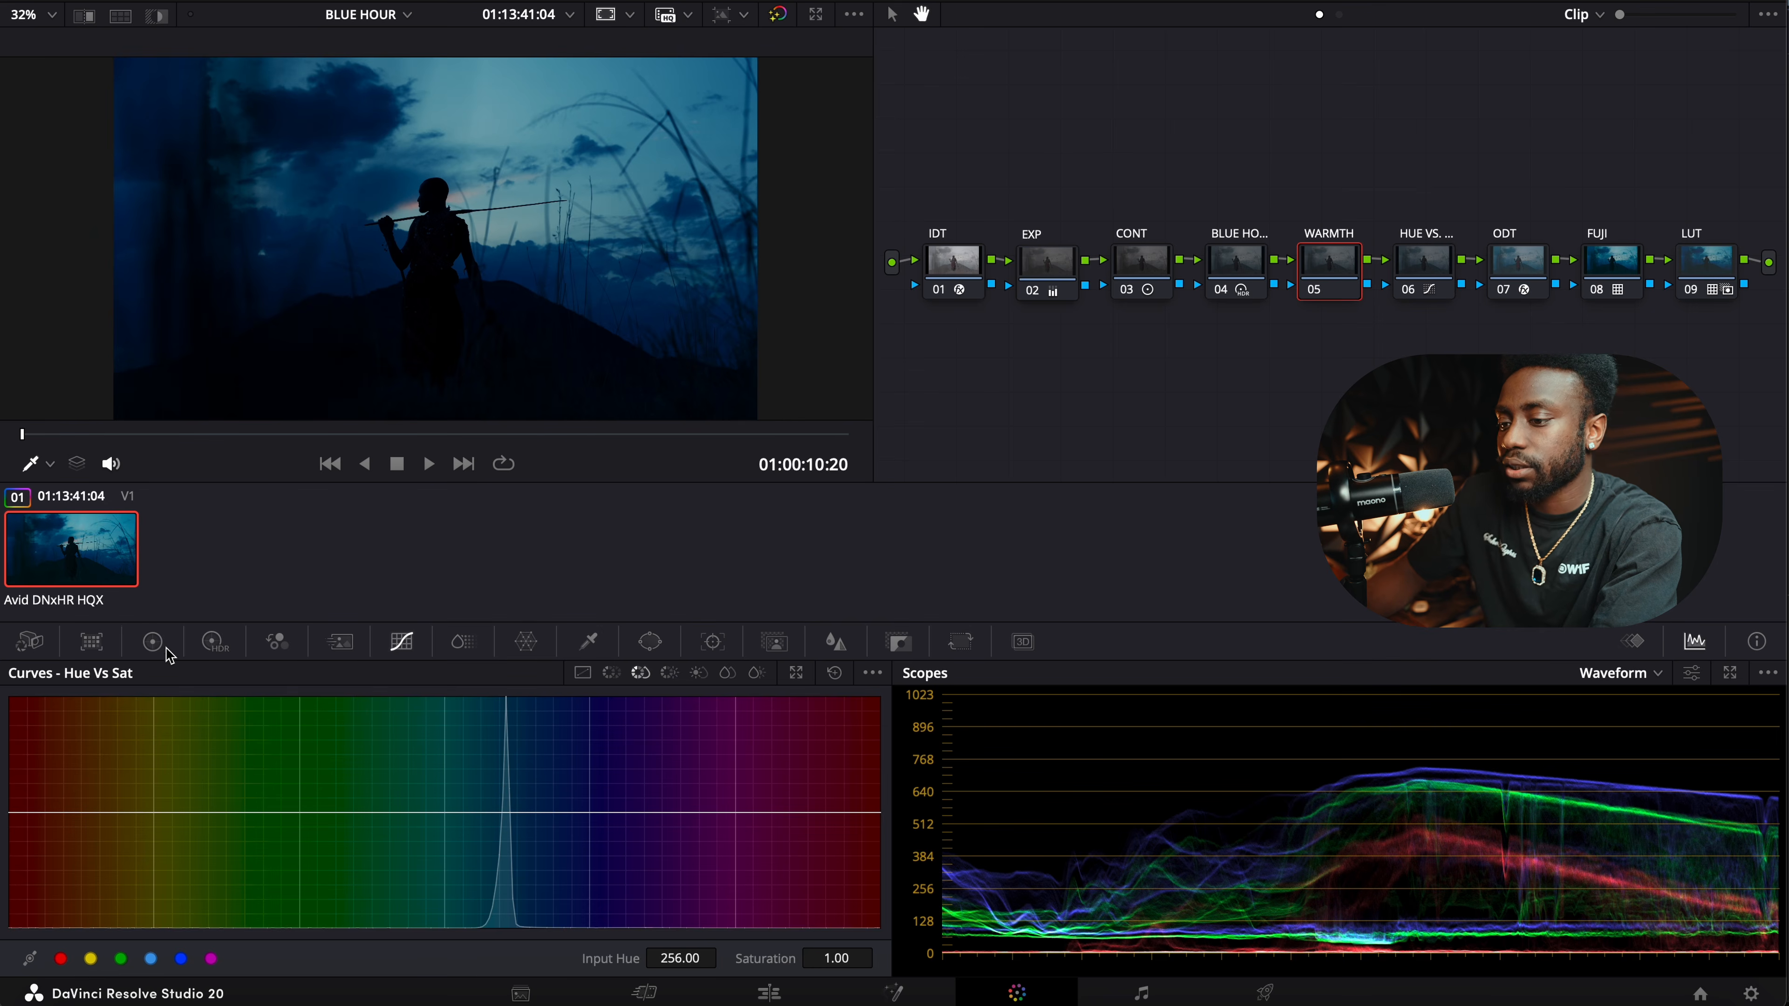
left_click(155, 642)
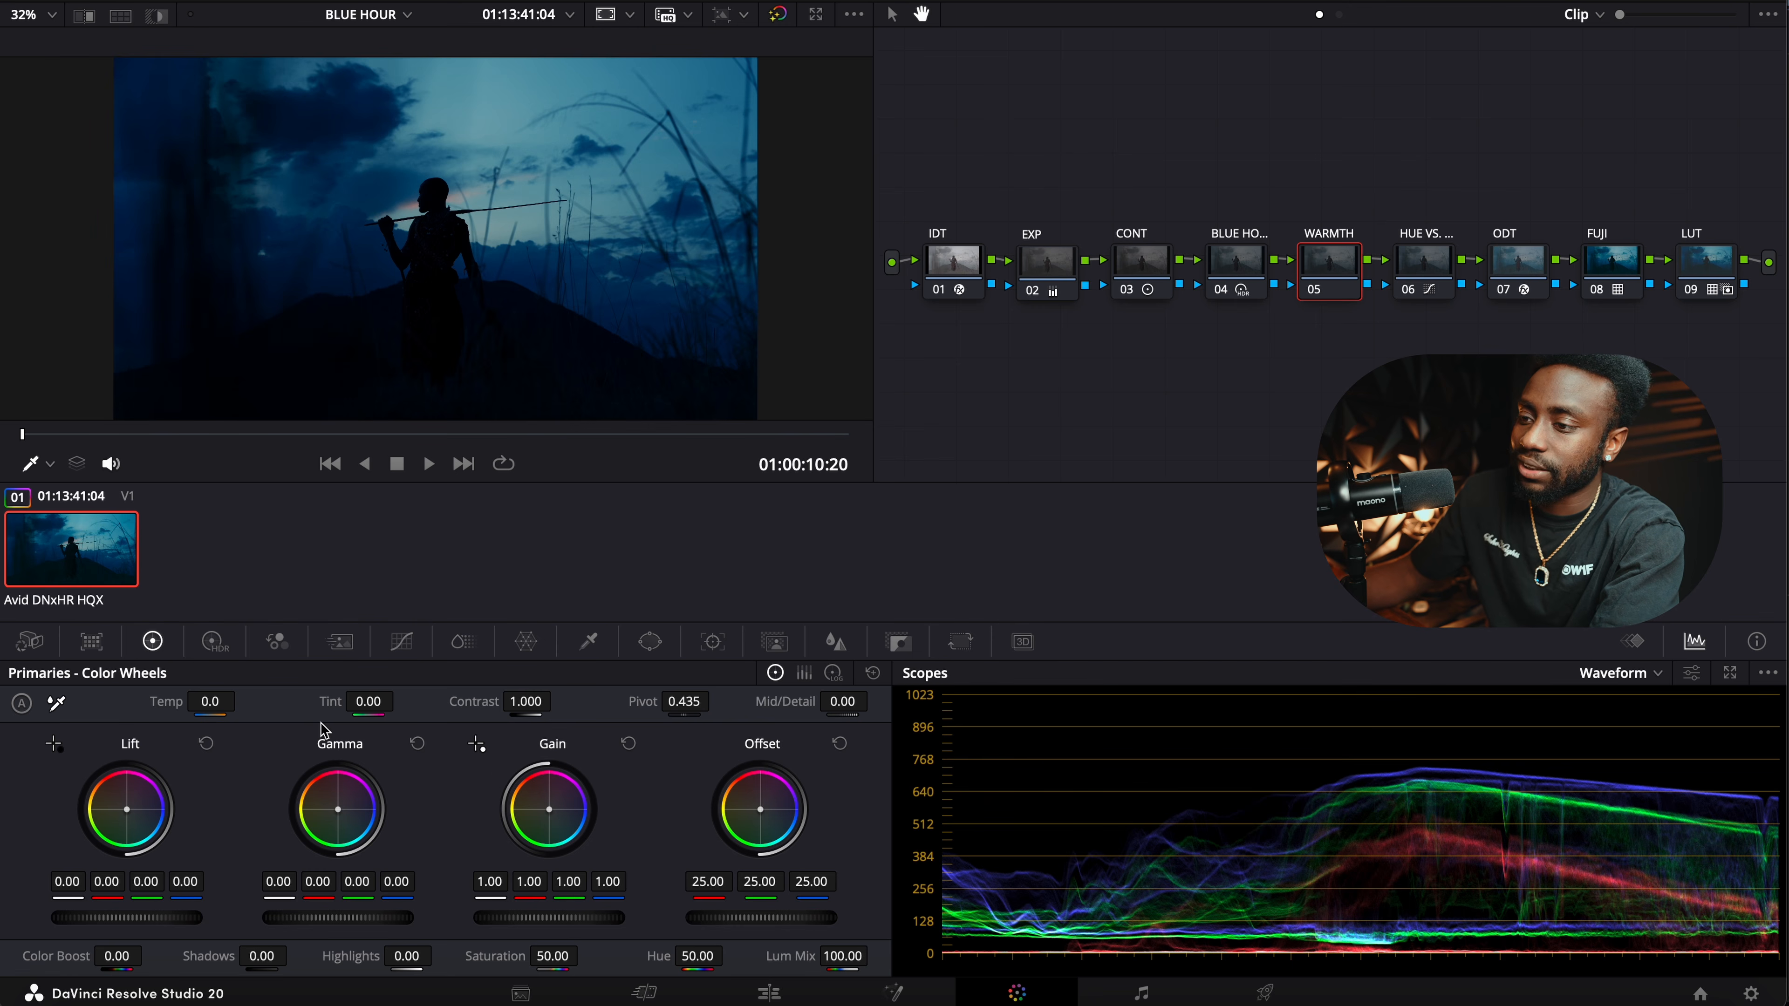
key("alt+f")
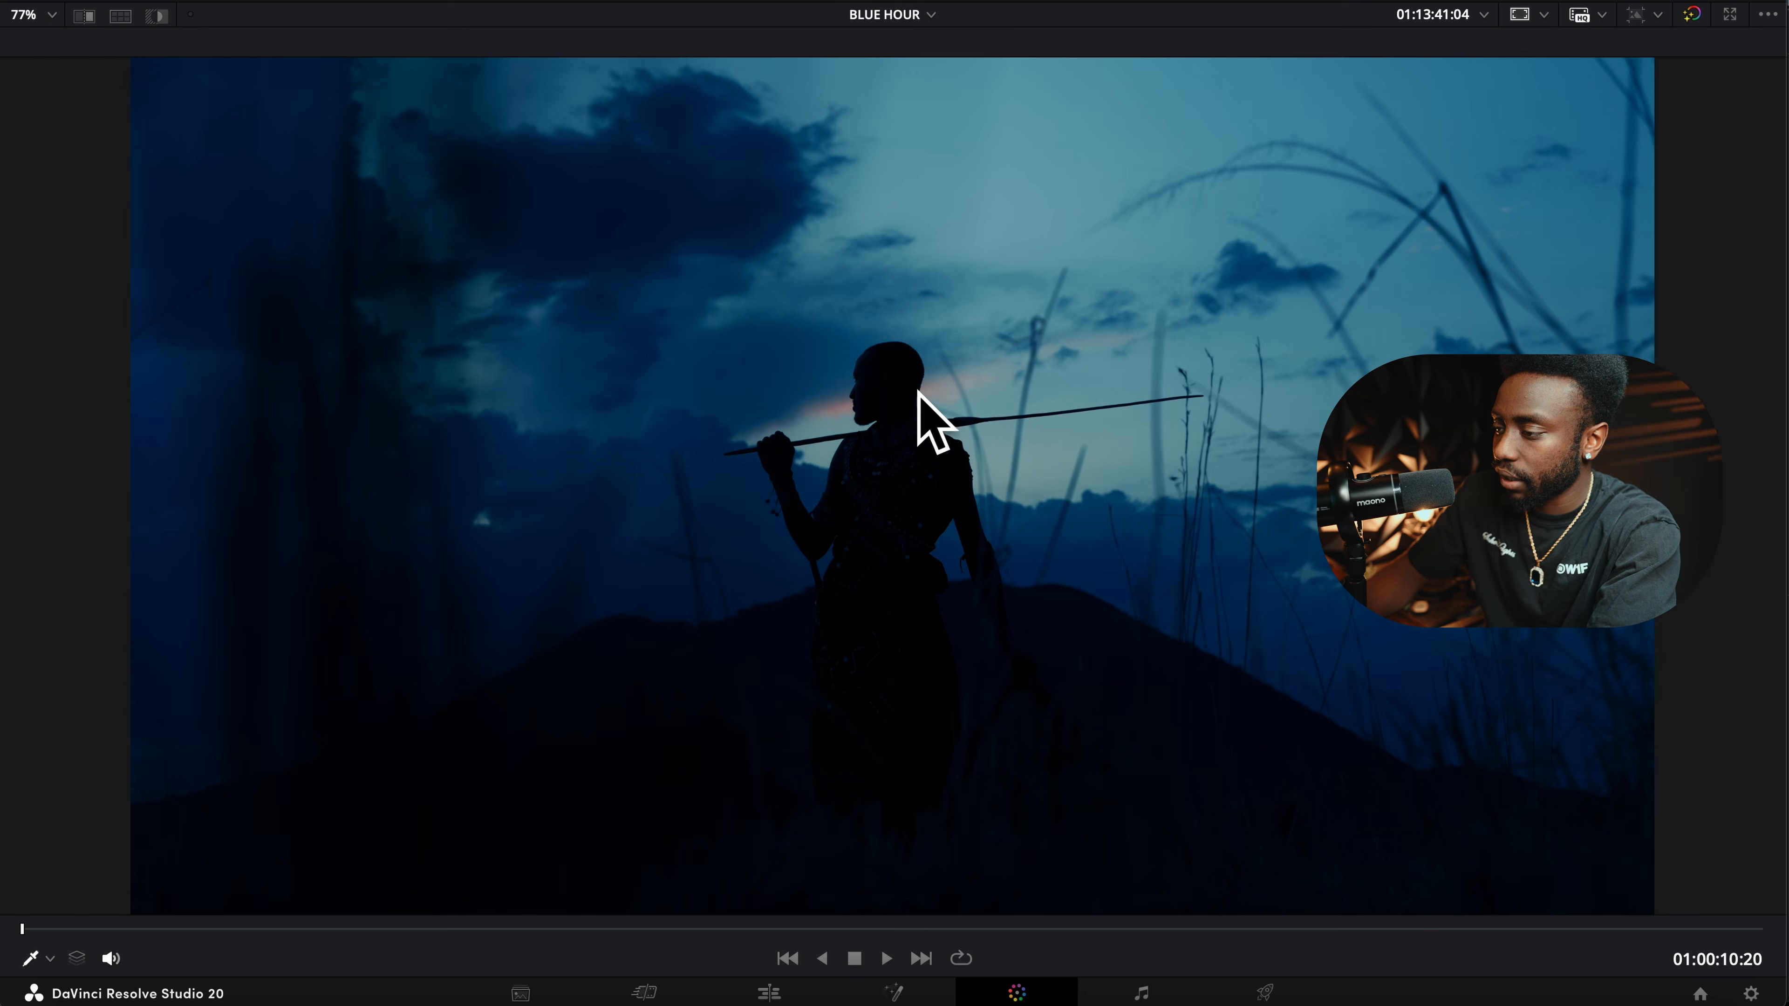
key("alt+f")
left_click_drag(183, 708, 205, 707)
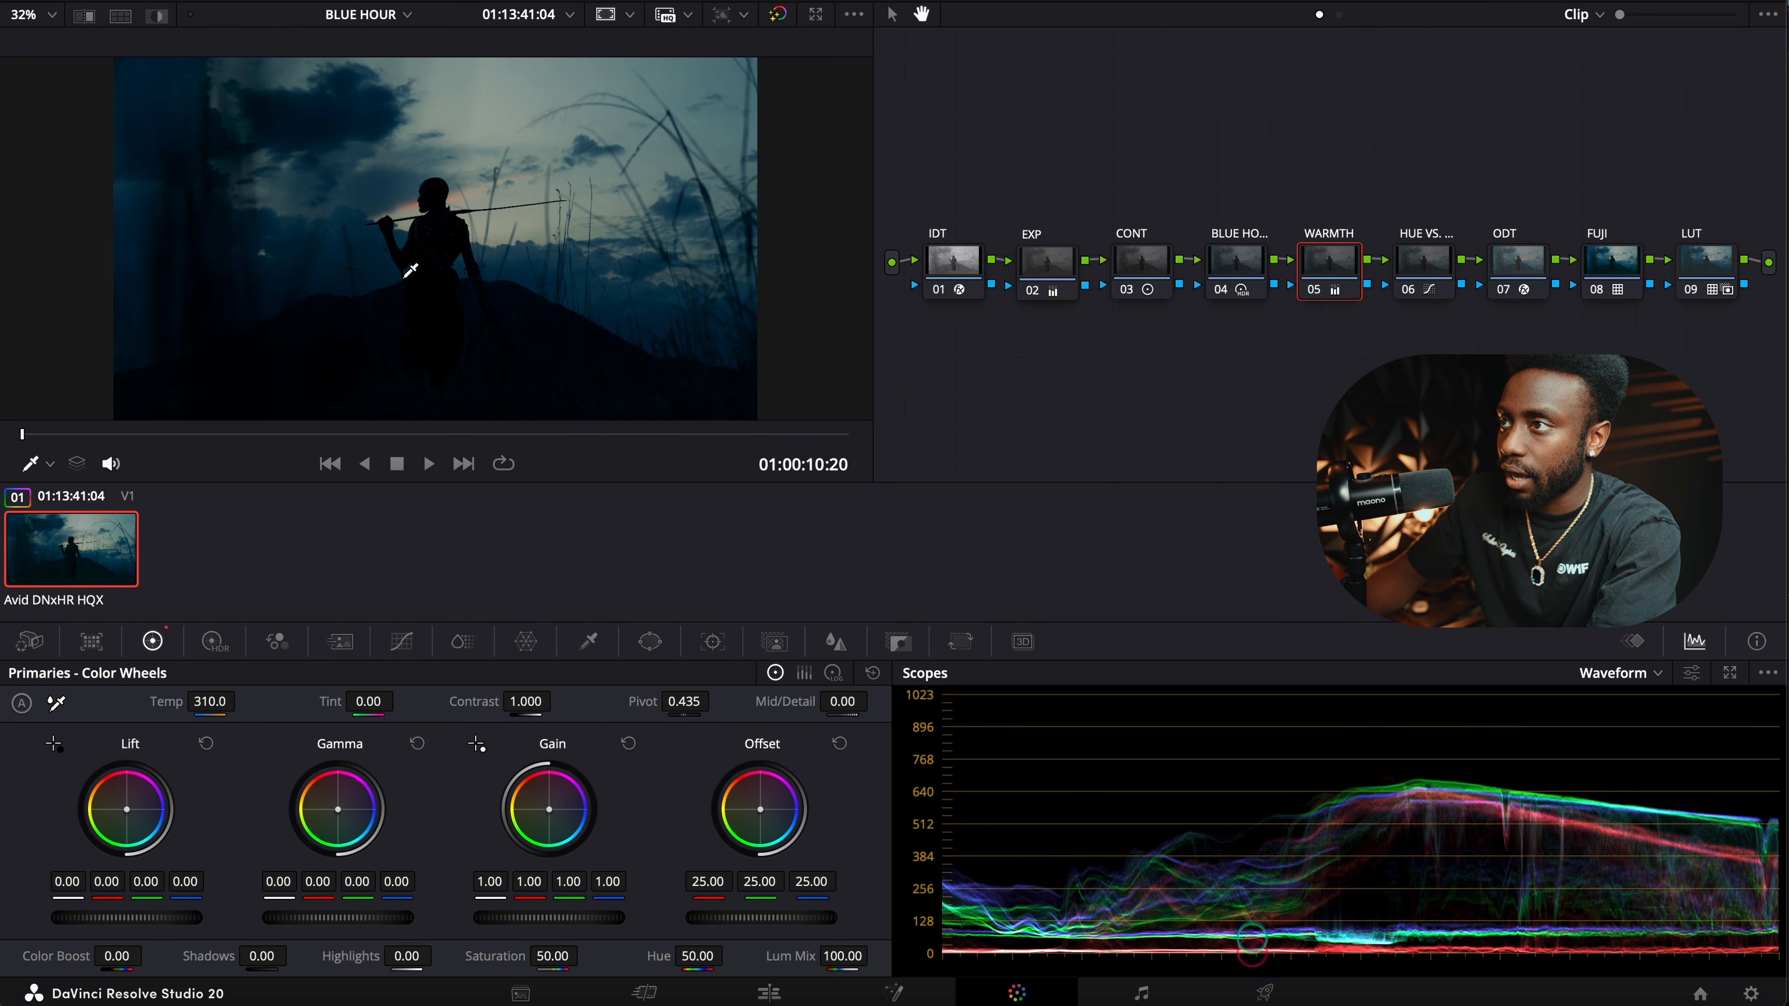
left_click_drag(208, 701, 190, 701)
Turn off the LUT node to compare the grade without it.
left_click(1705, 269)
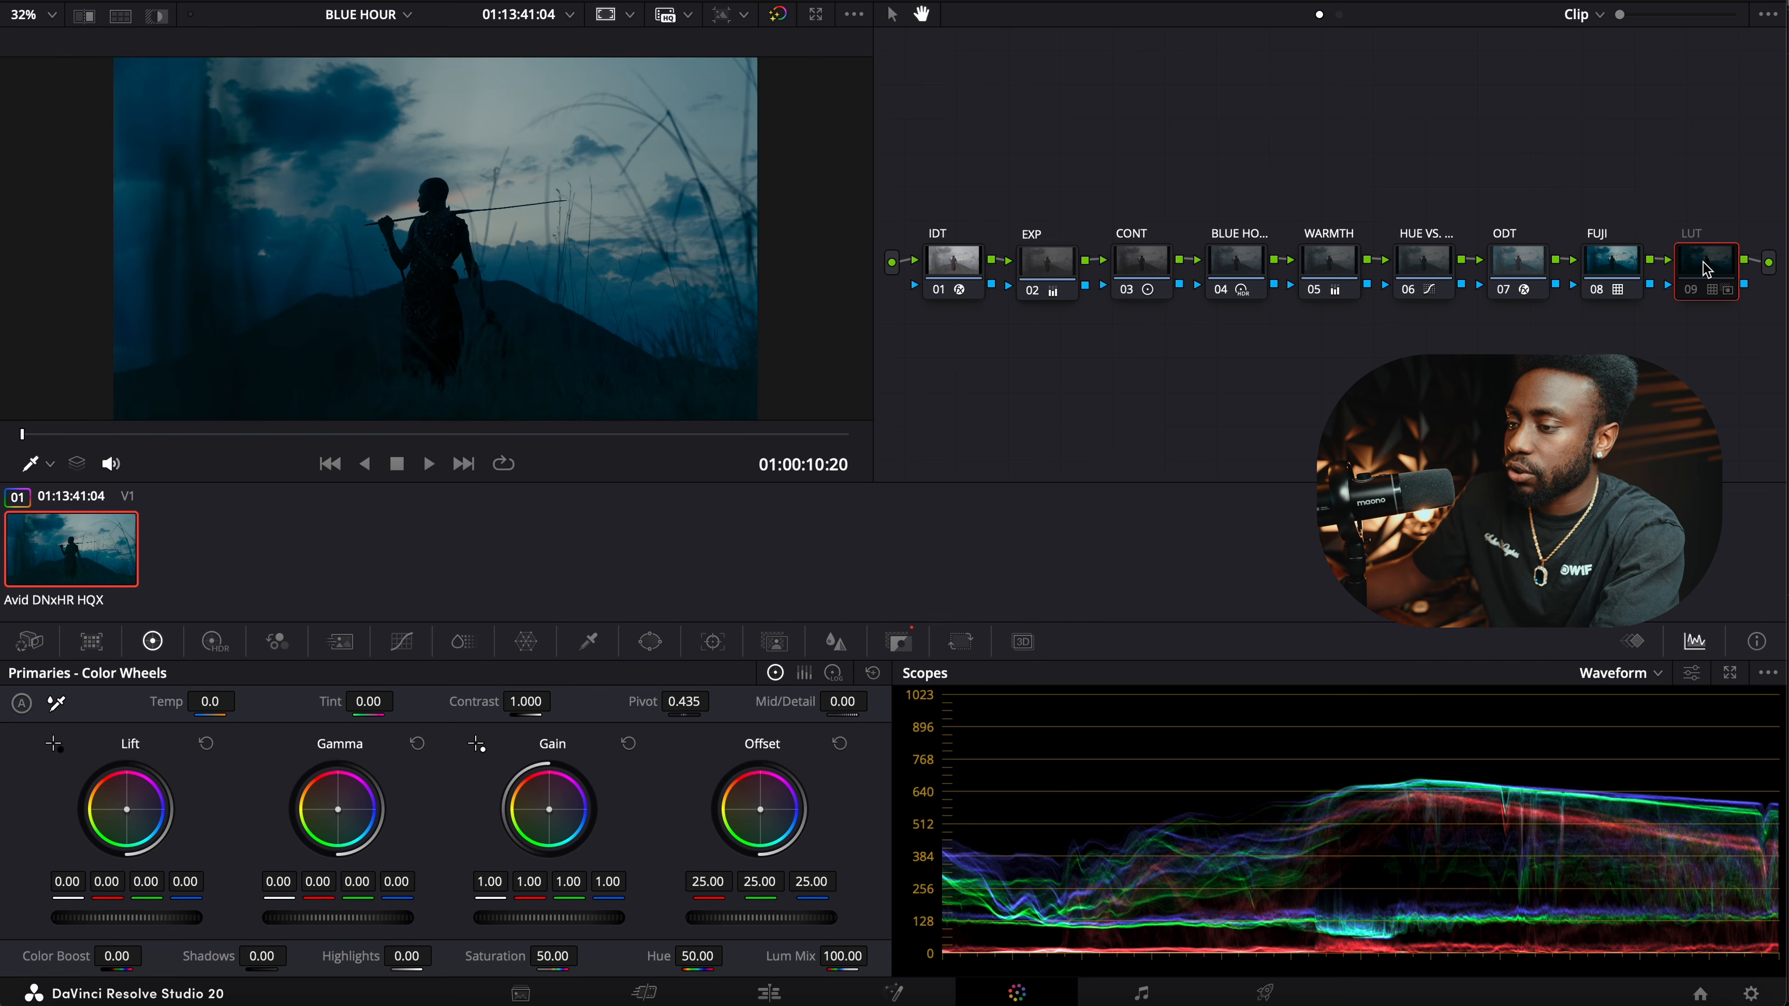